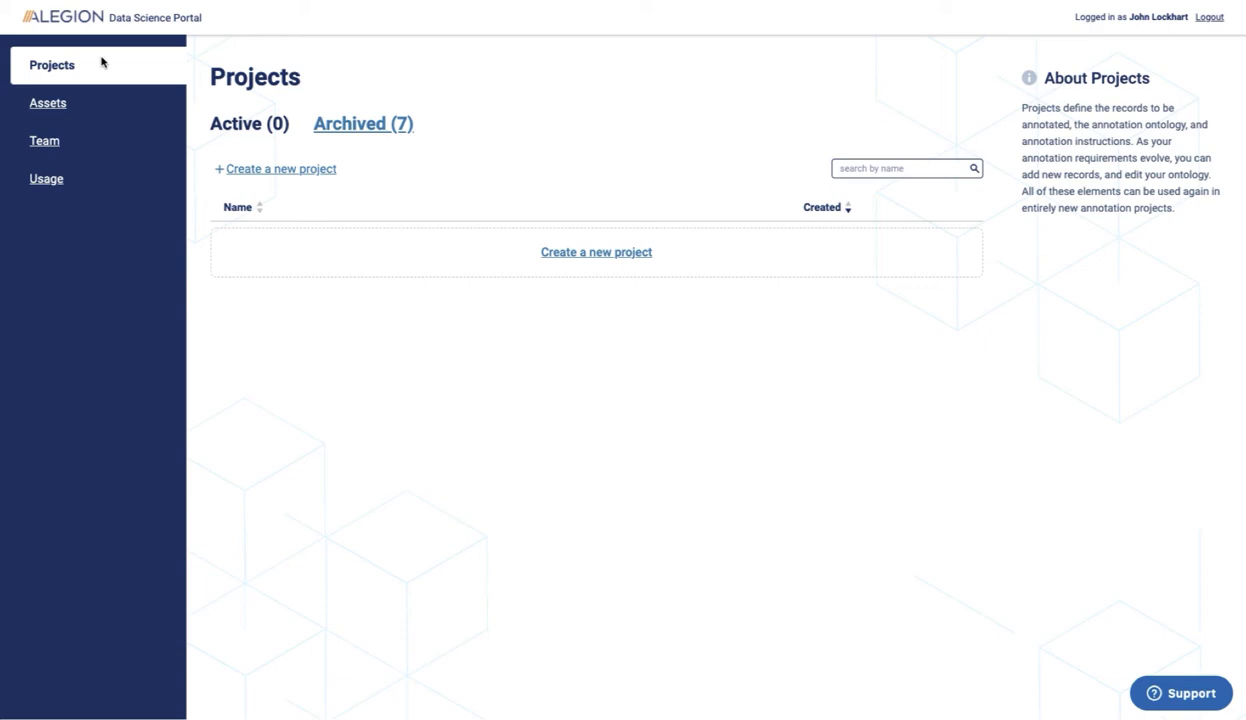
Add the local video basketball-99.mov as an asset with its frame rate set to 25 FPS
left_click(61, 110)
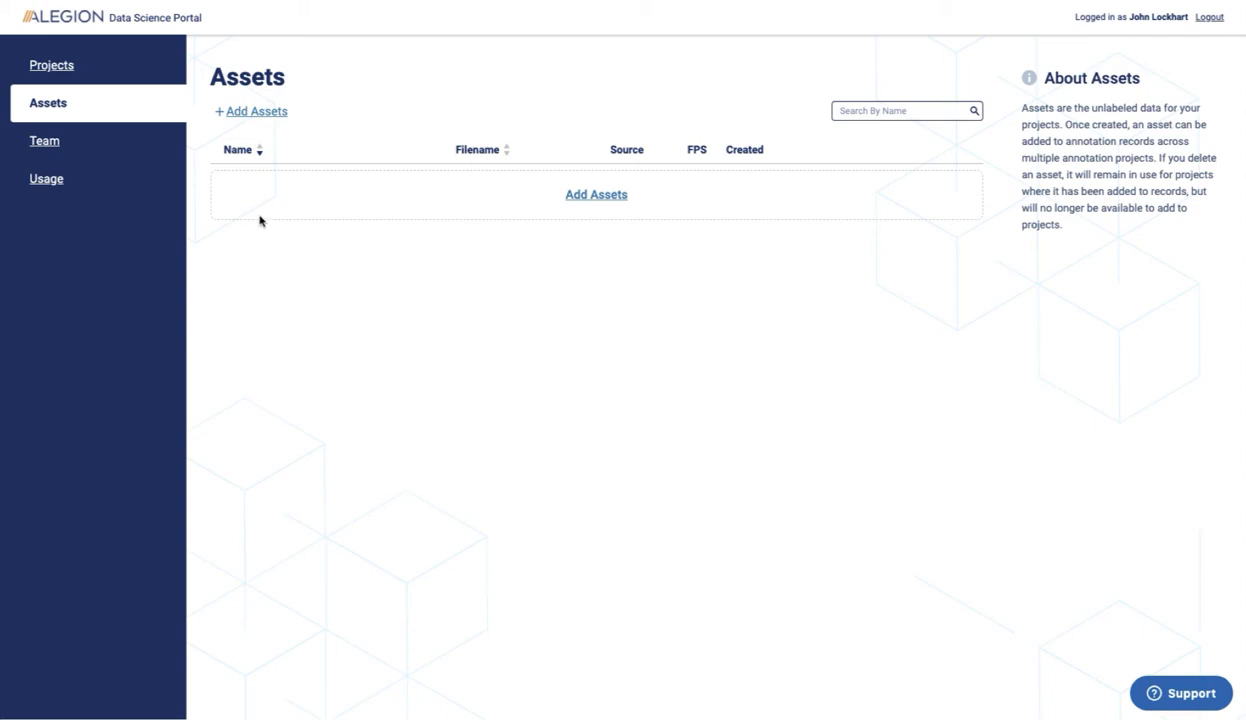
left_click(270, 117)
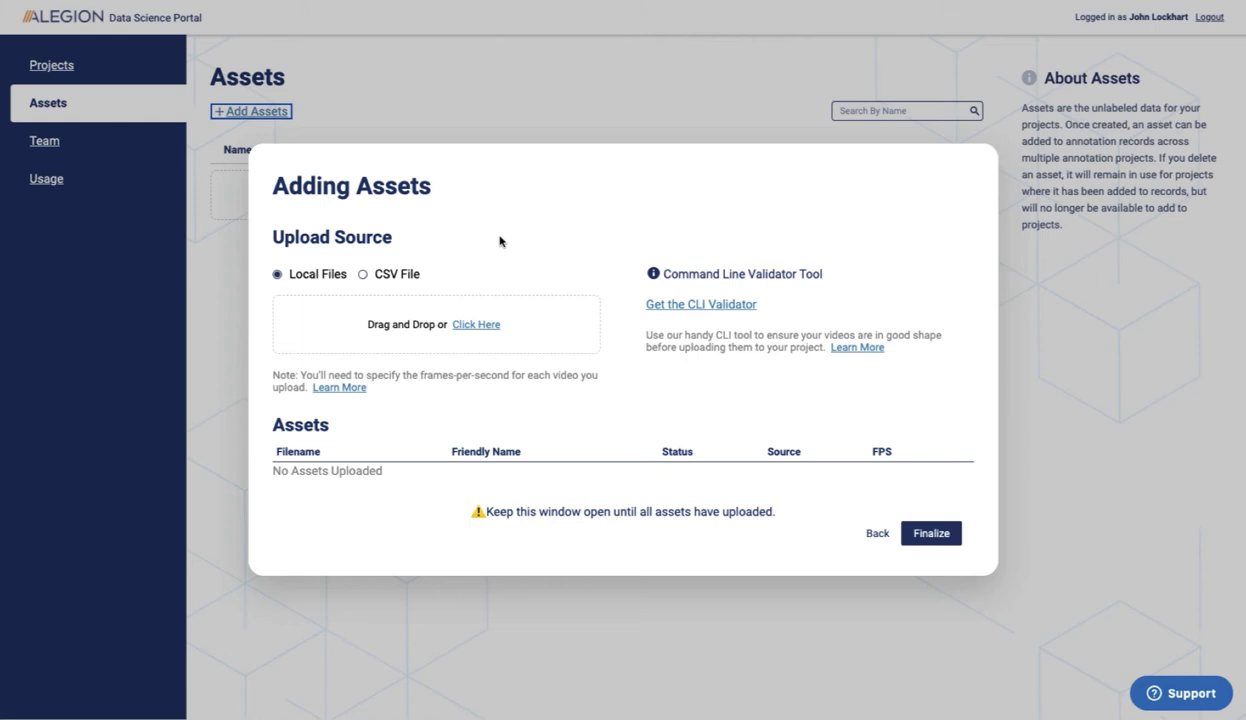
left_click(464, 326)
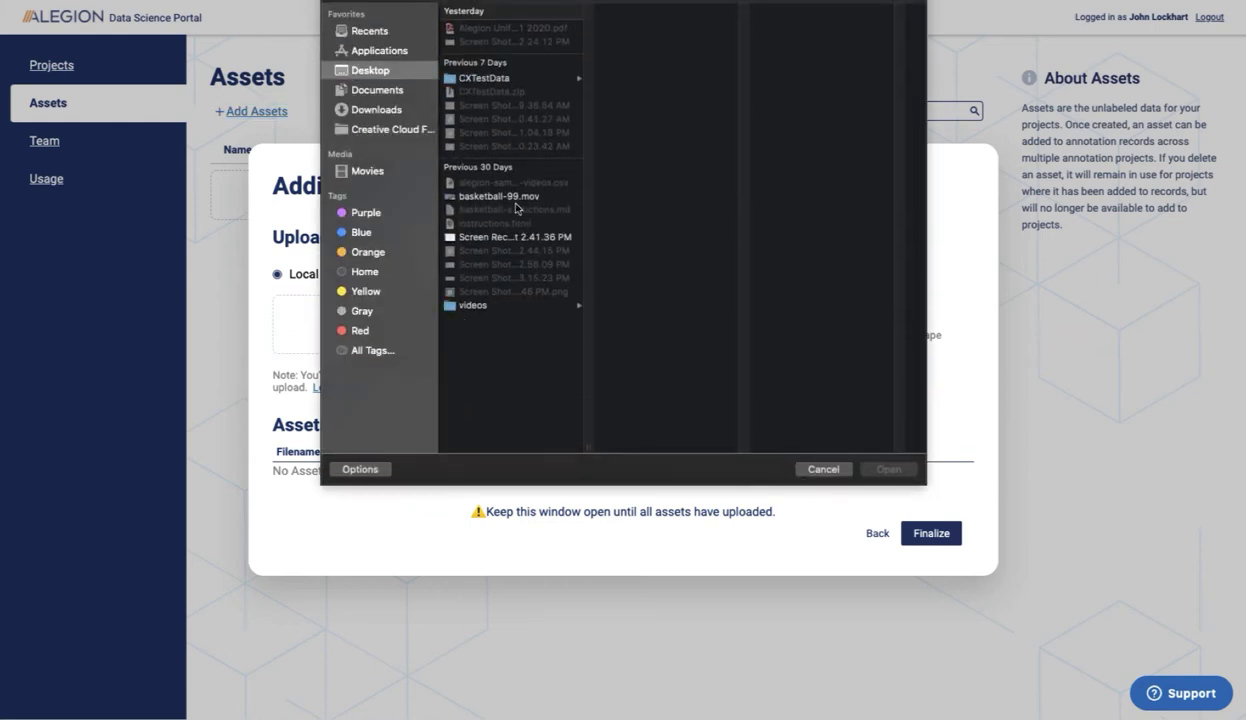
left_click(500, 197)
left_click(888, 469)
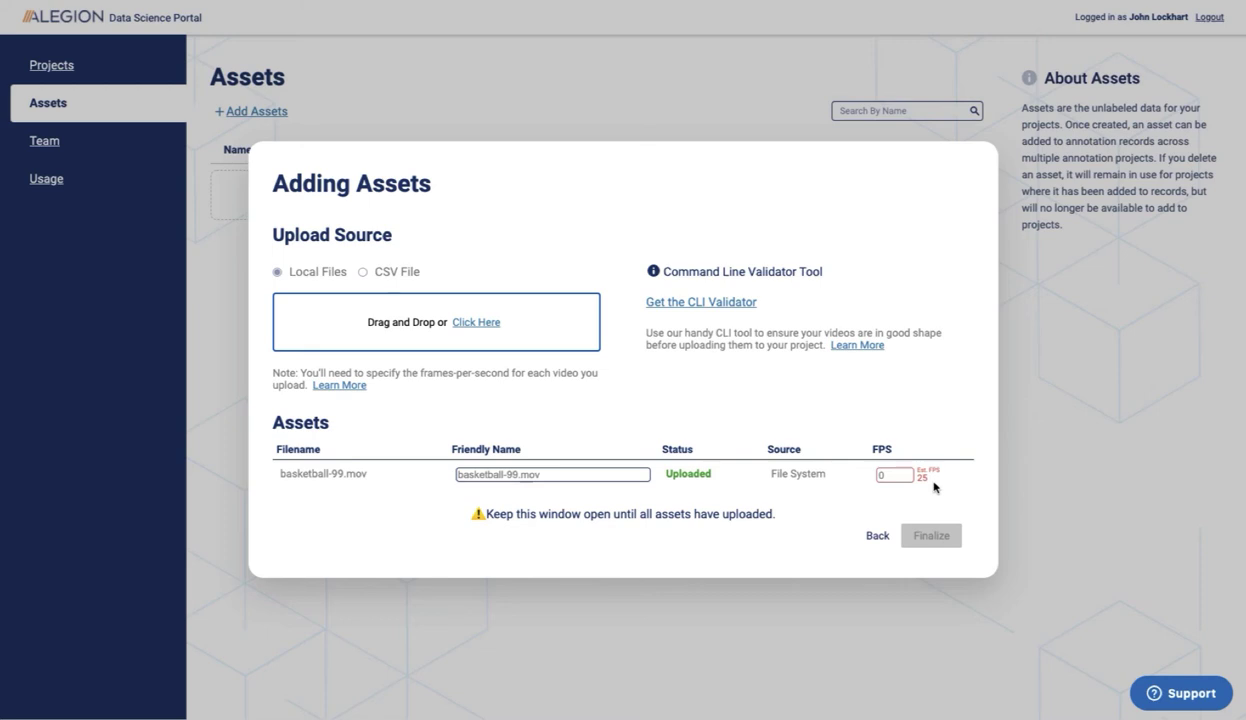
left_click(880, 475)
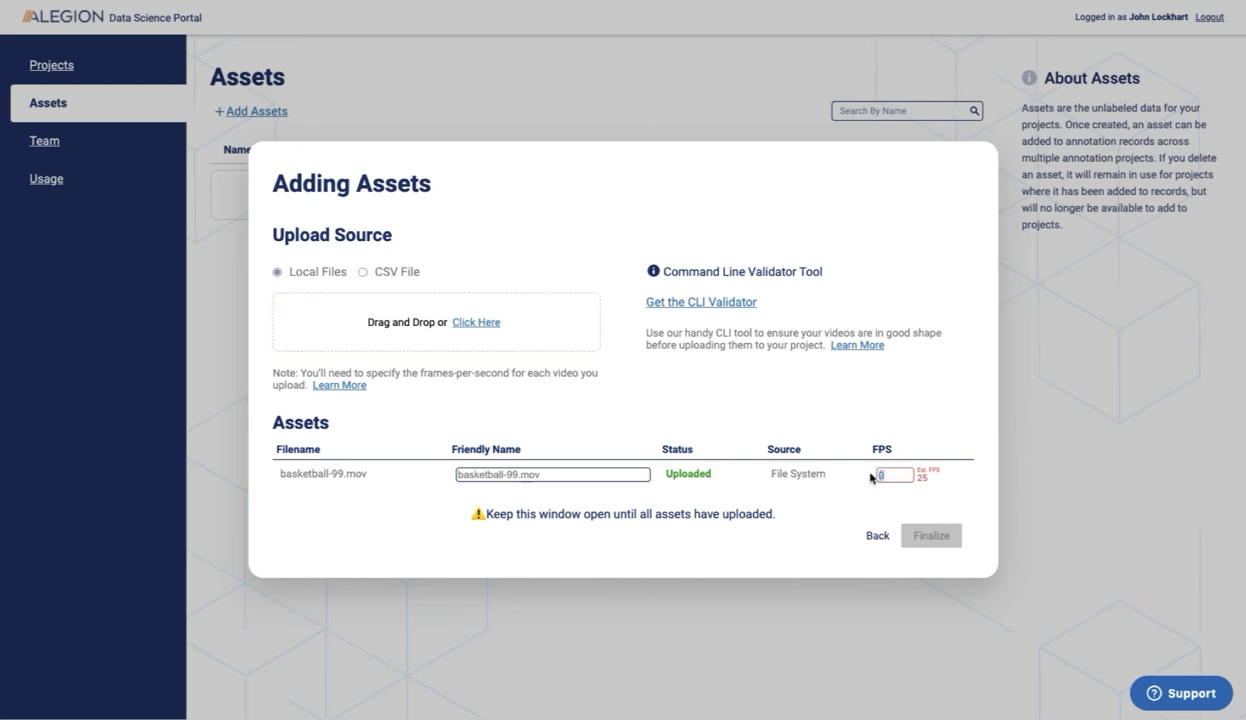
type("25")
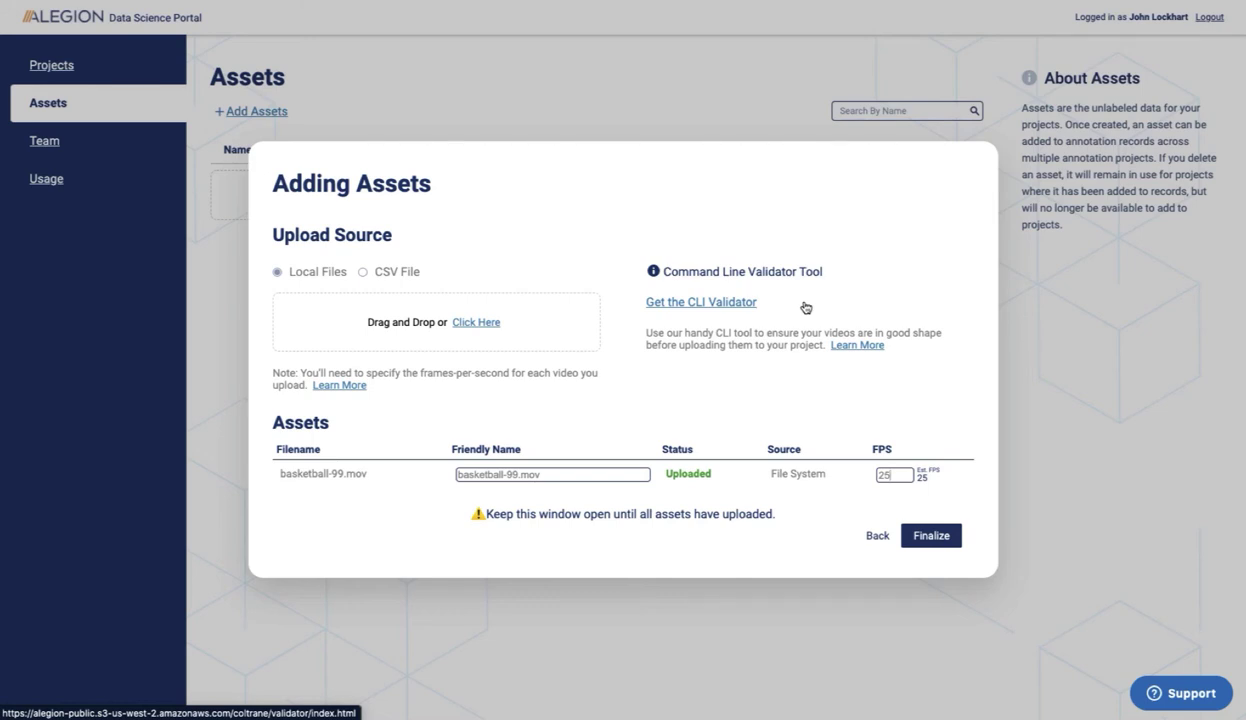
left_click(922, 537)
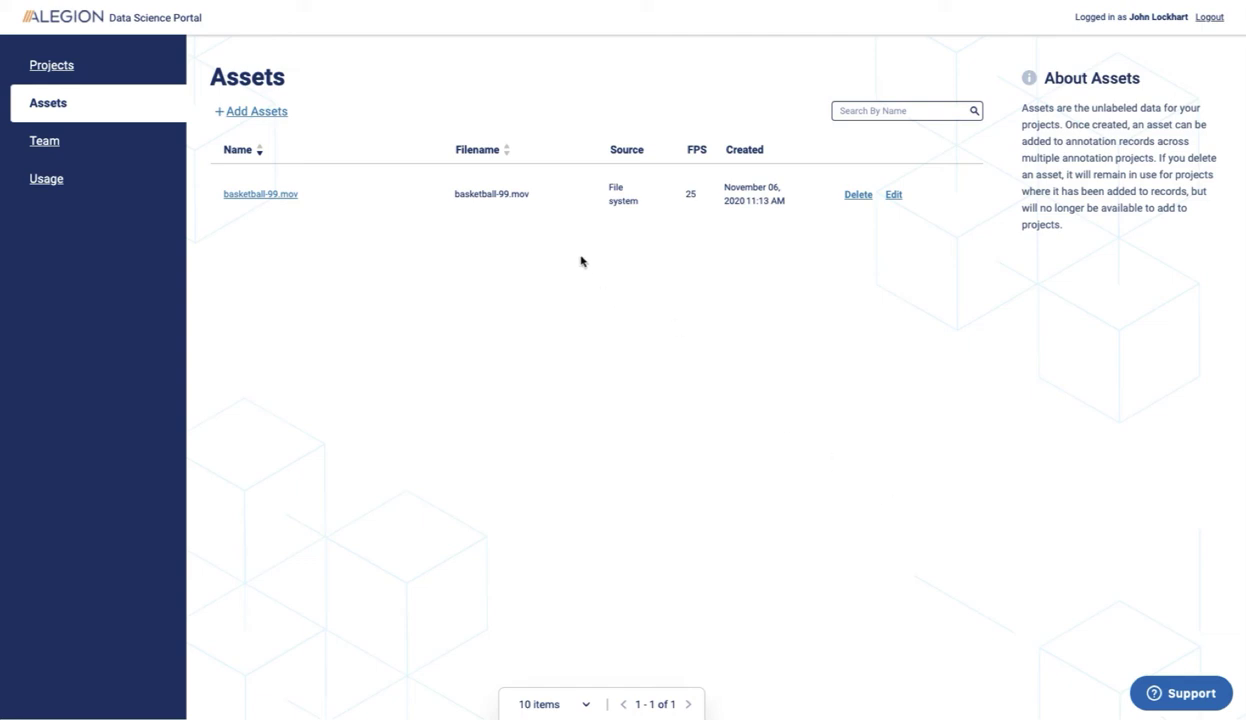
Create a new project and rename it BBall
left_click(62, 67)
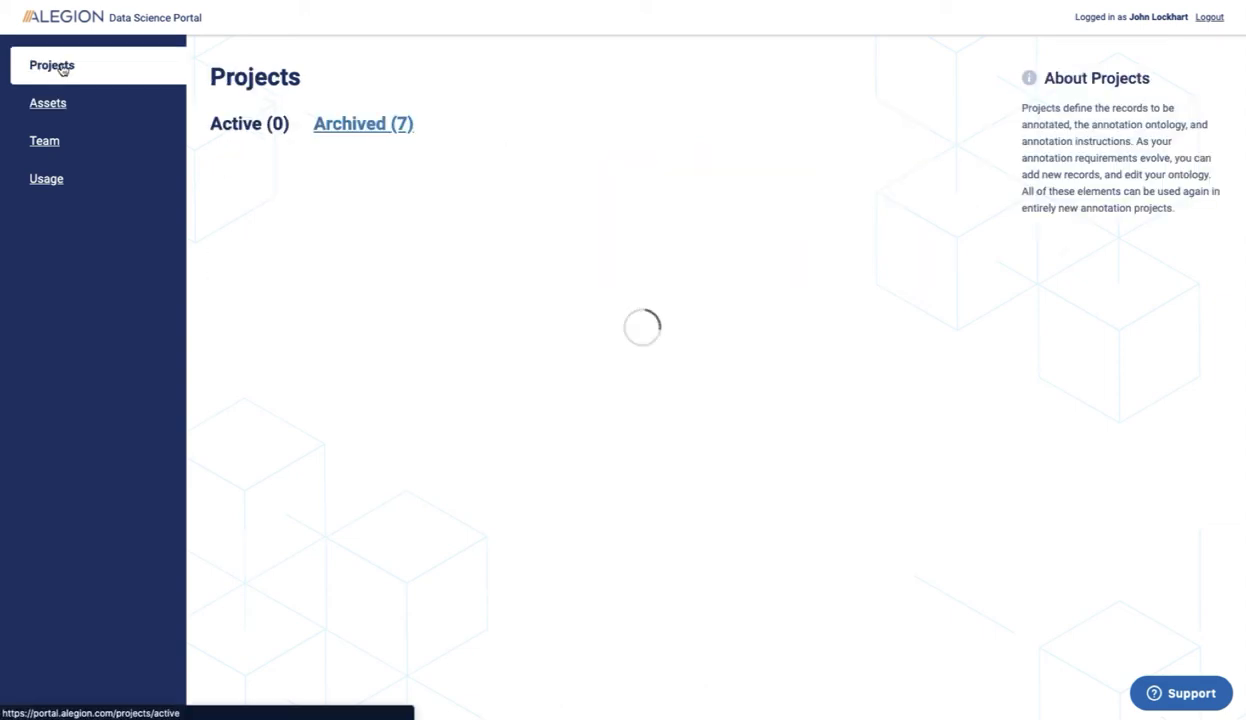
left_click(294, 172)
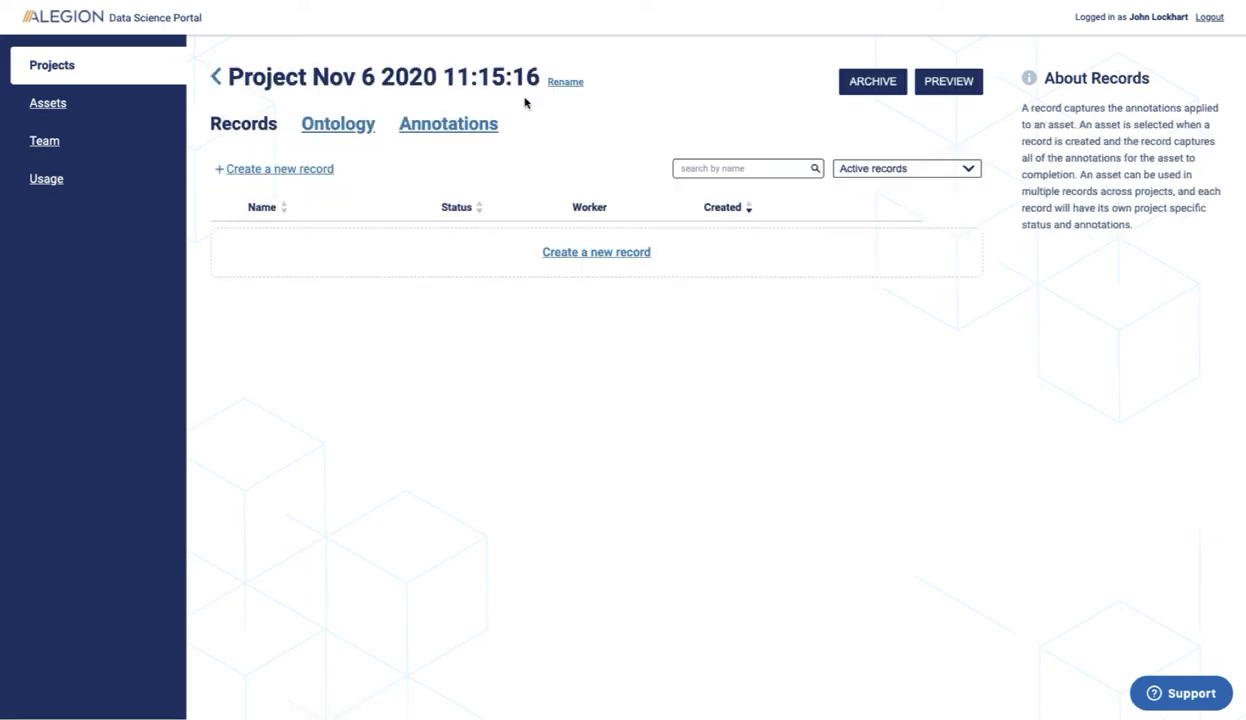
left_click(550, 82)
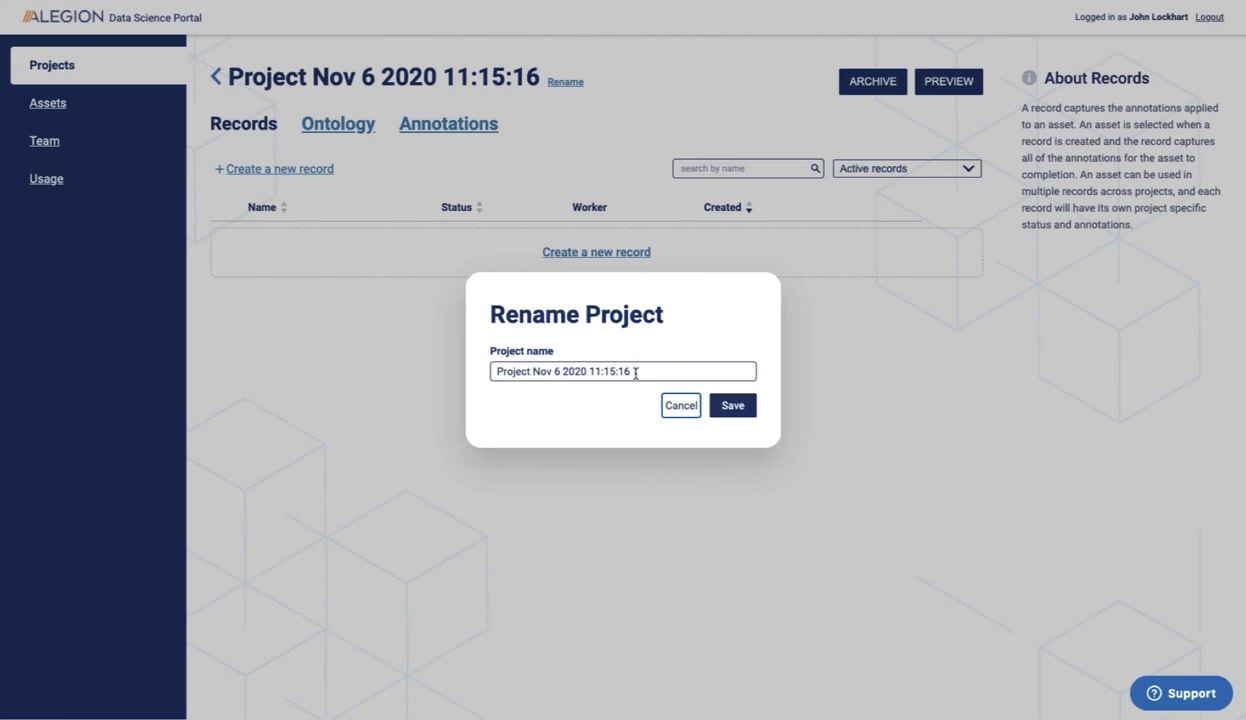
left_click_drag(624, 370, 498, 370)
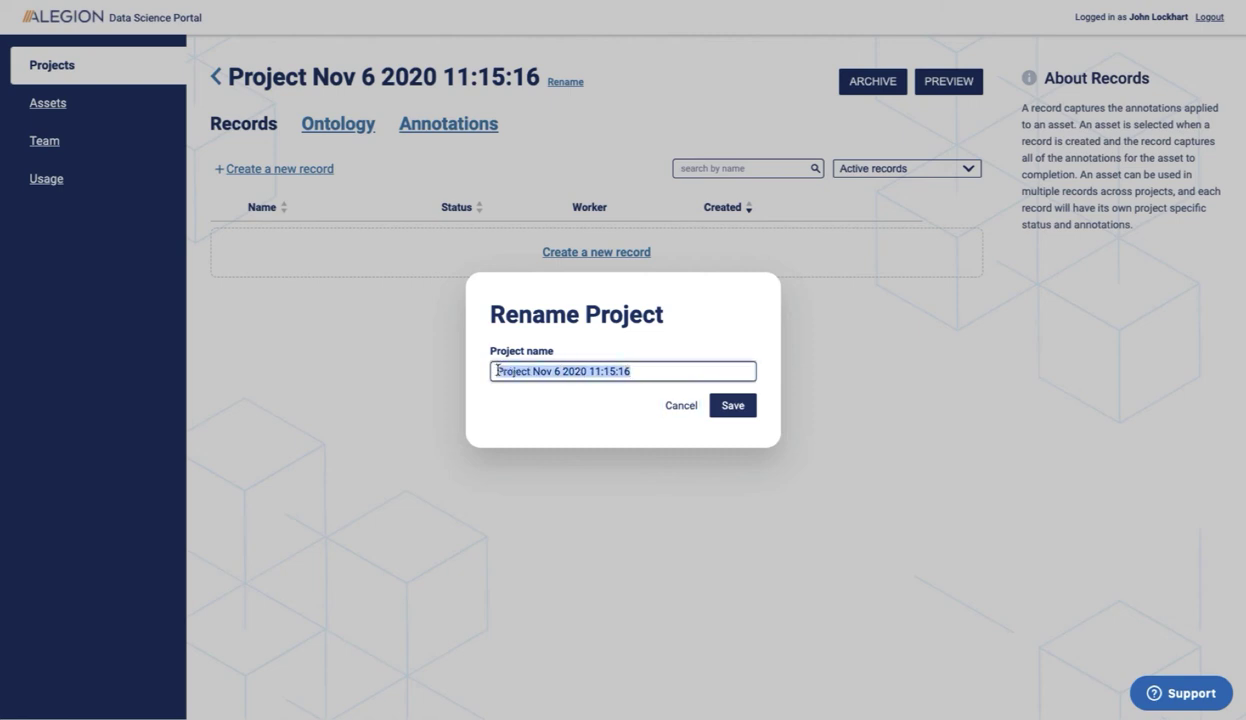
type("BBall")
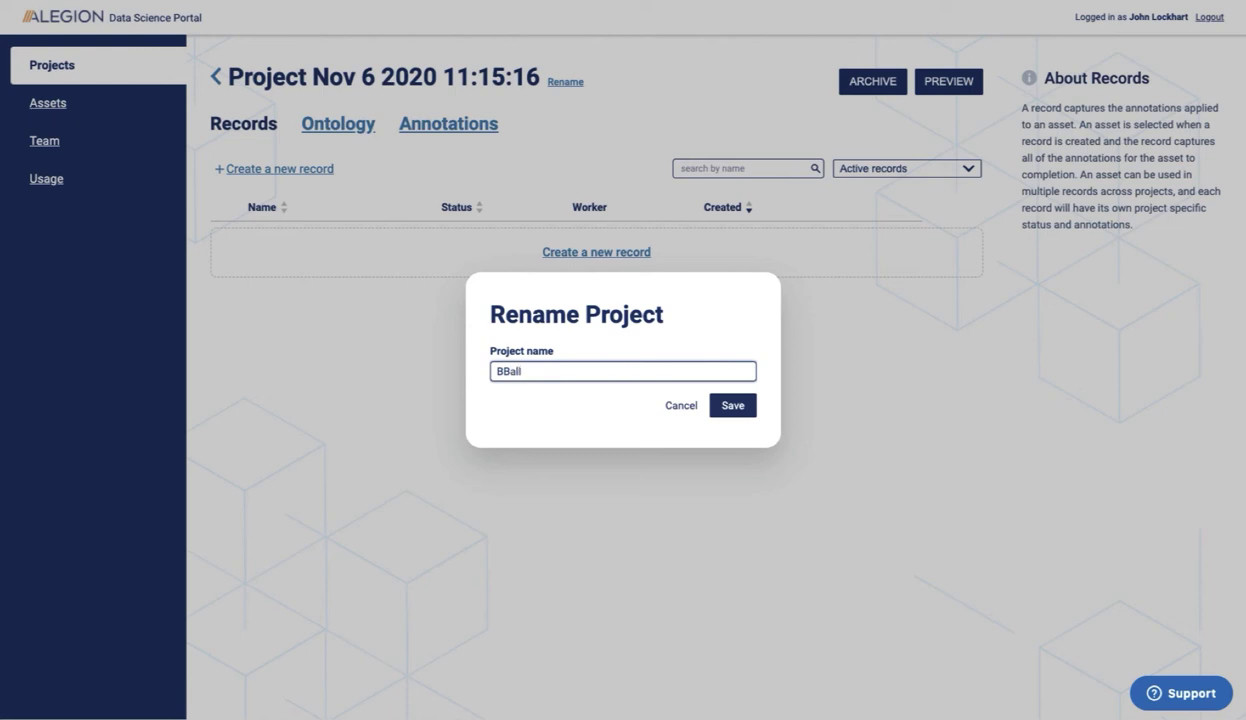
left_click(728, 407)
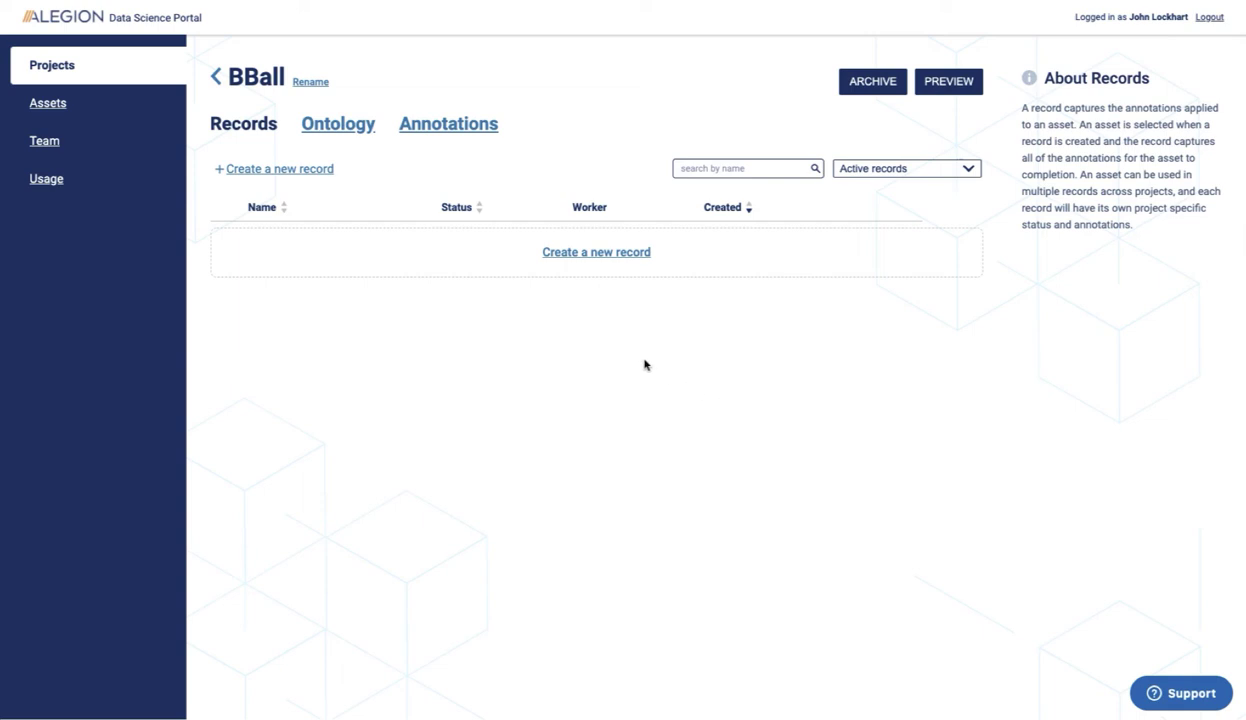
Add a record to the BBall project from the basketball-99.mov asset
left_click(565, 253)
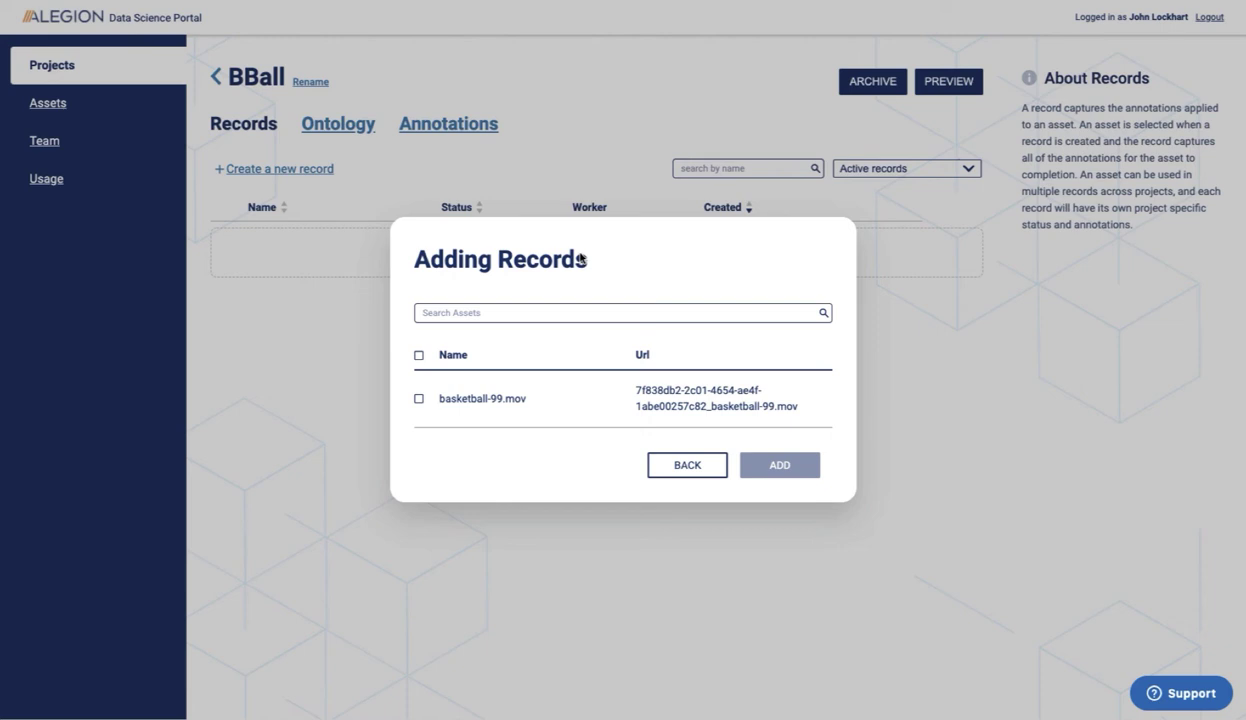
left_click(419, 401)
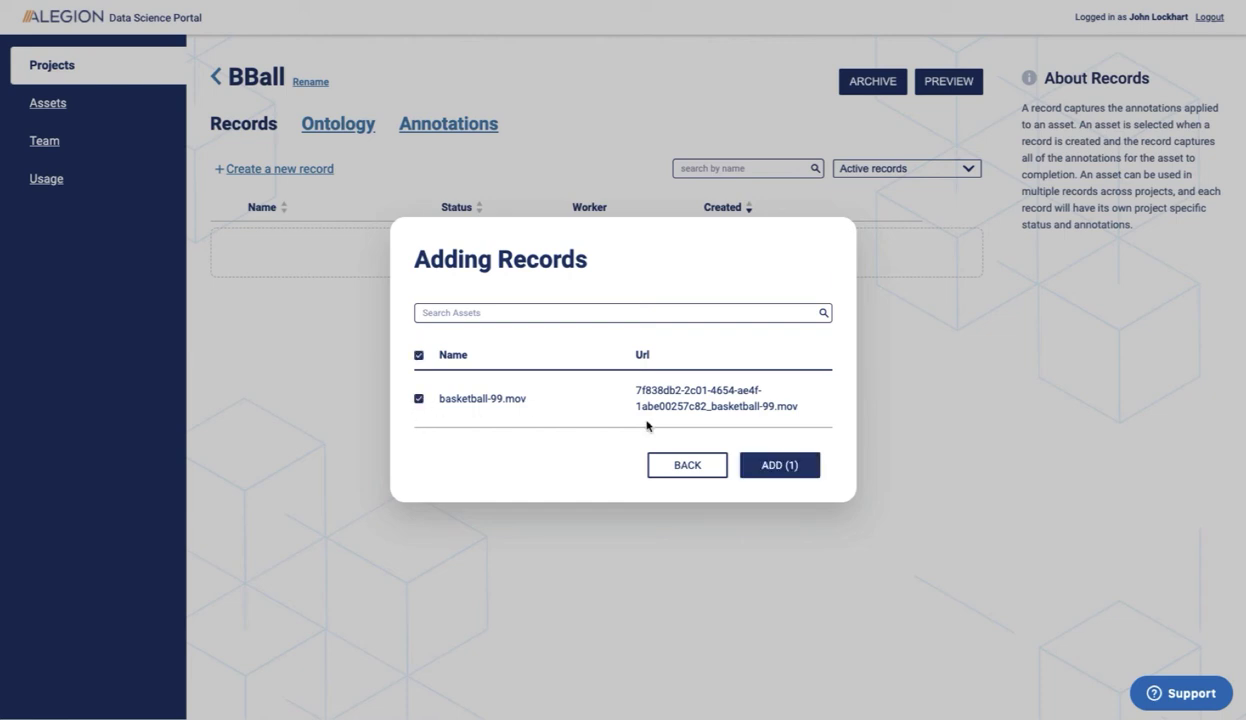
left_click(759, 467)
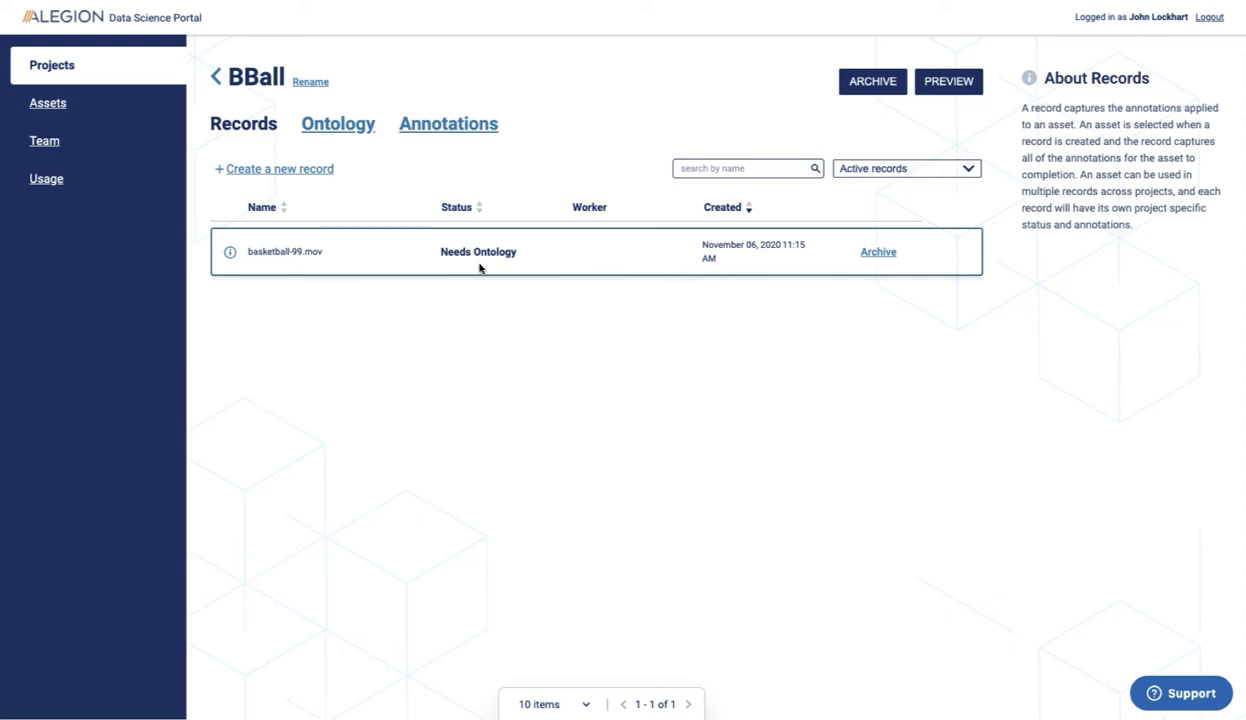
Upload the local file basketball-annotation-instructions.md as the annotation instructions in the project's ontology
left_click(345, 125)
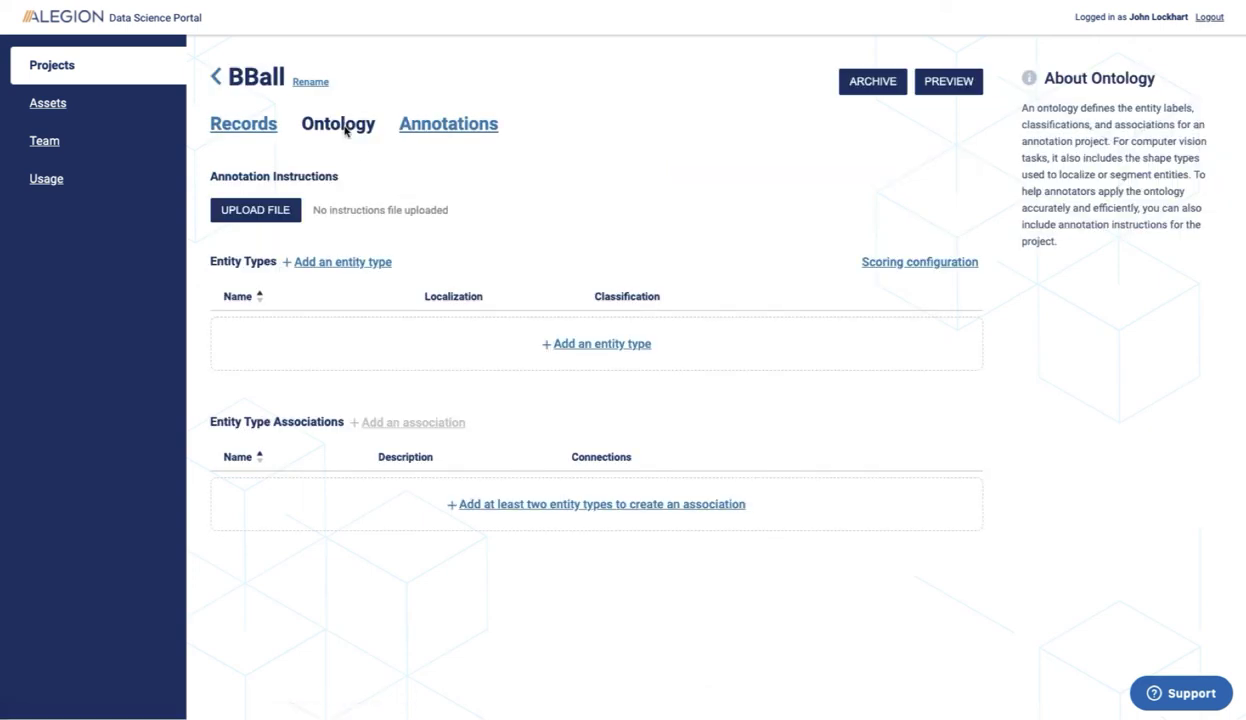
left_click(267, 214)
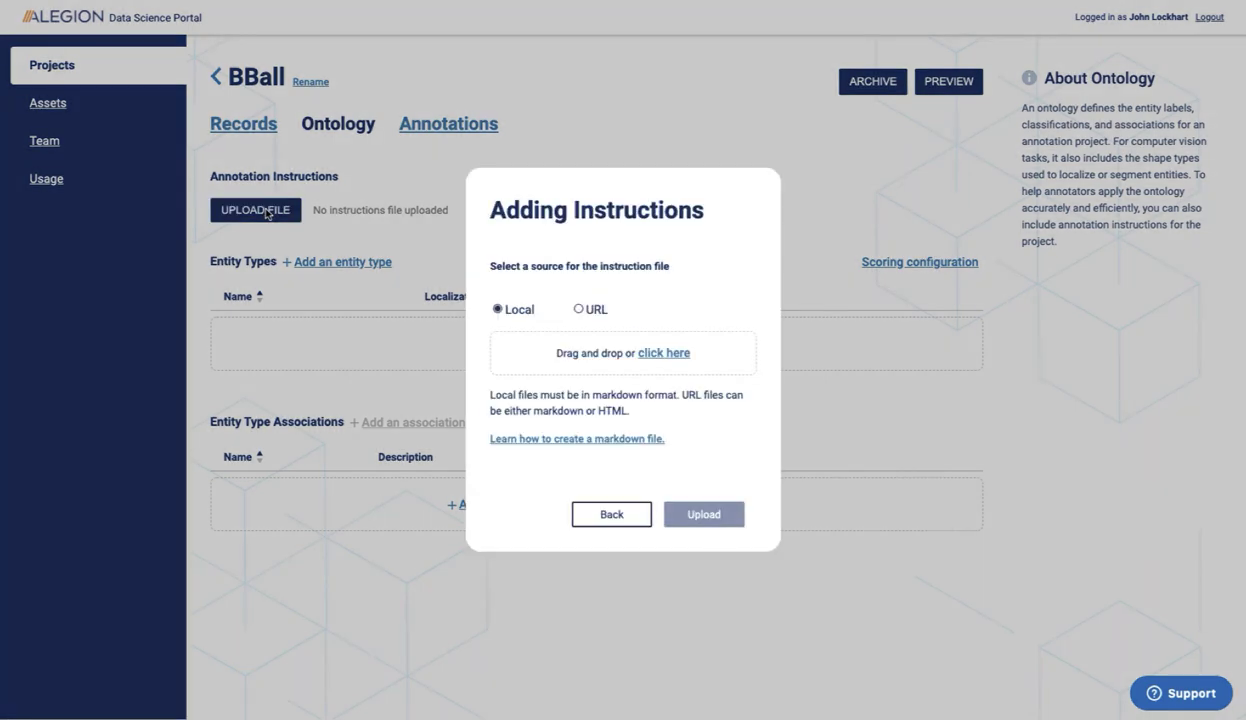
left_click(650, 354)
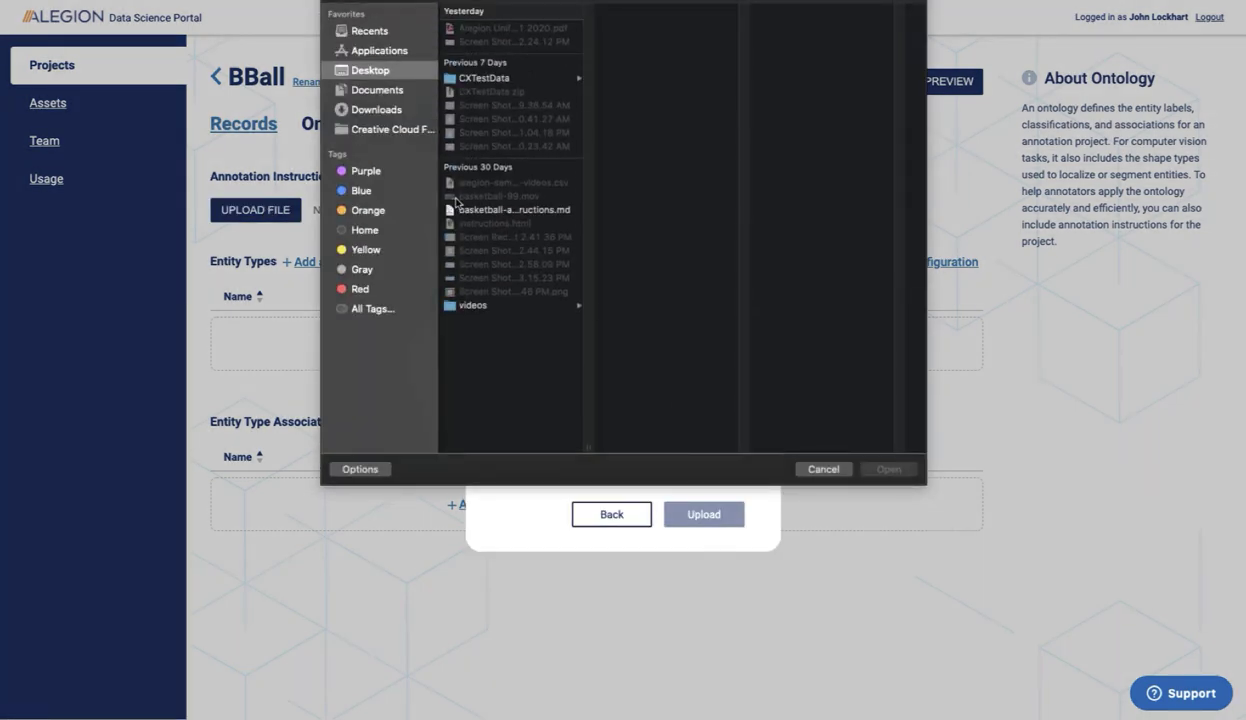
left_click(470, 212)
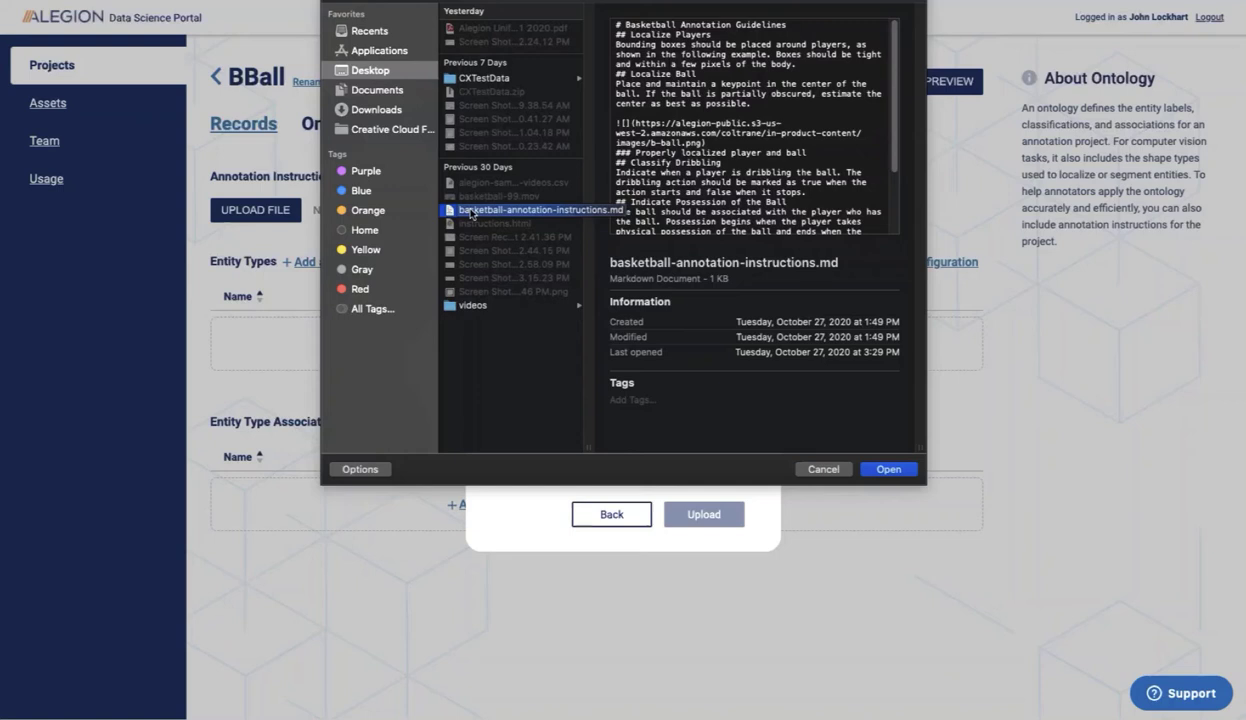
left_click(876, 470)
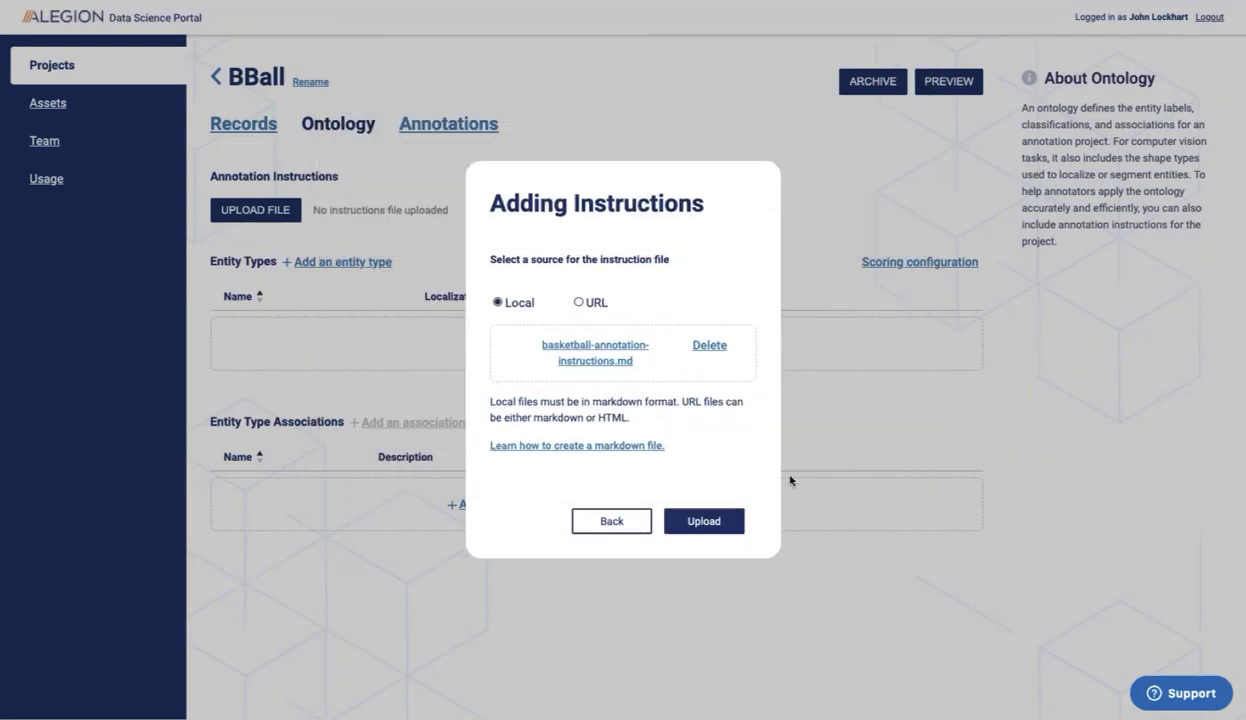
left_click(702, 521)
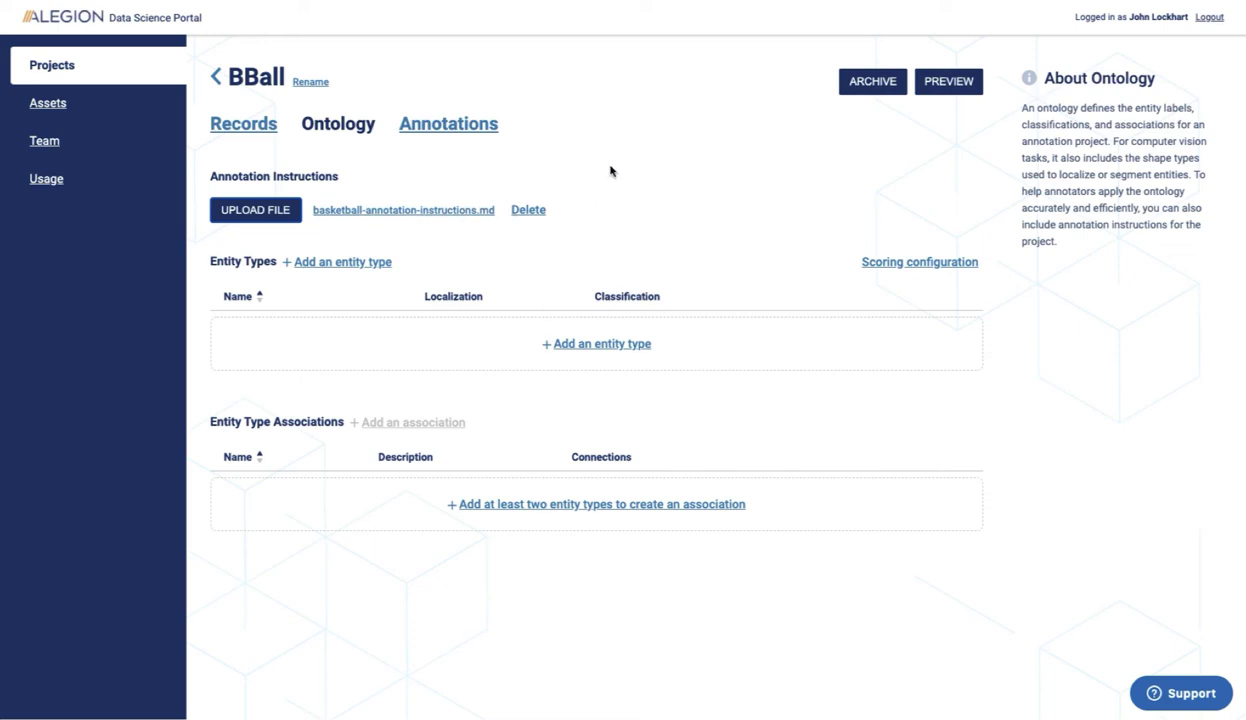
Add an entity type named Player with the description "plays ball"
left_click(356, 262)
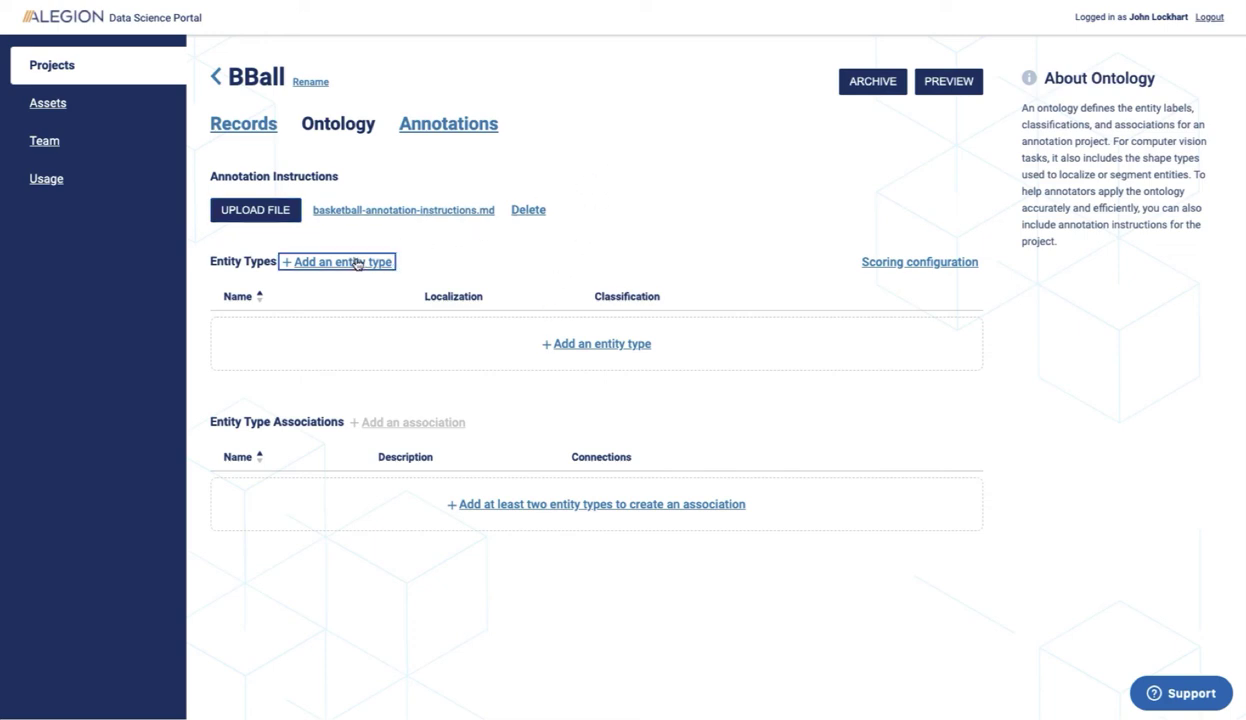
left_click_drag(372, 256, 315, 256)
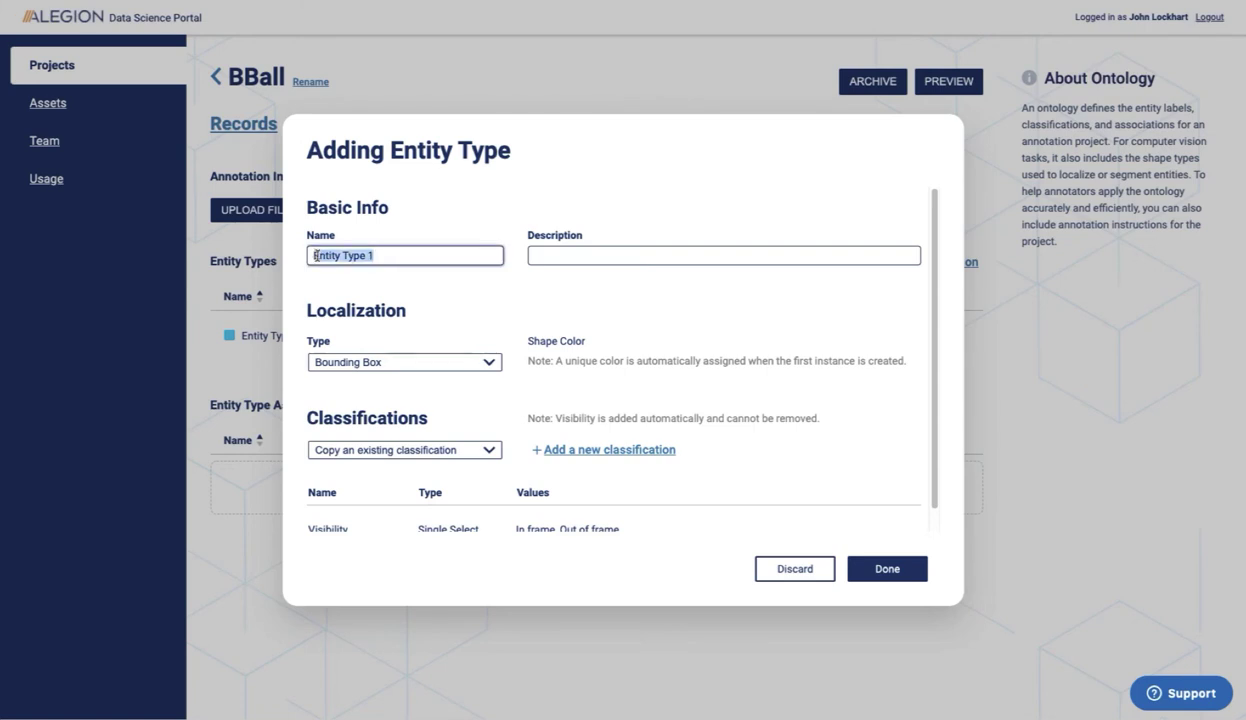
type("Pl")
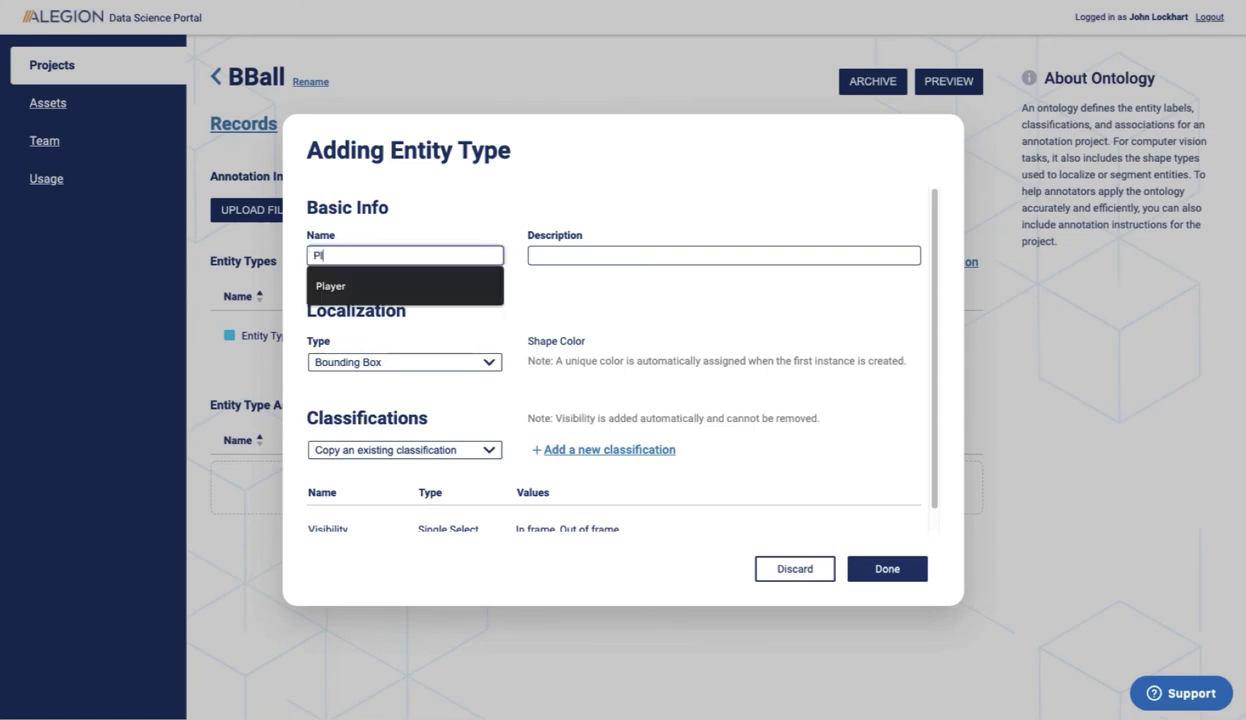
type("ay")
left_click(324, 284)
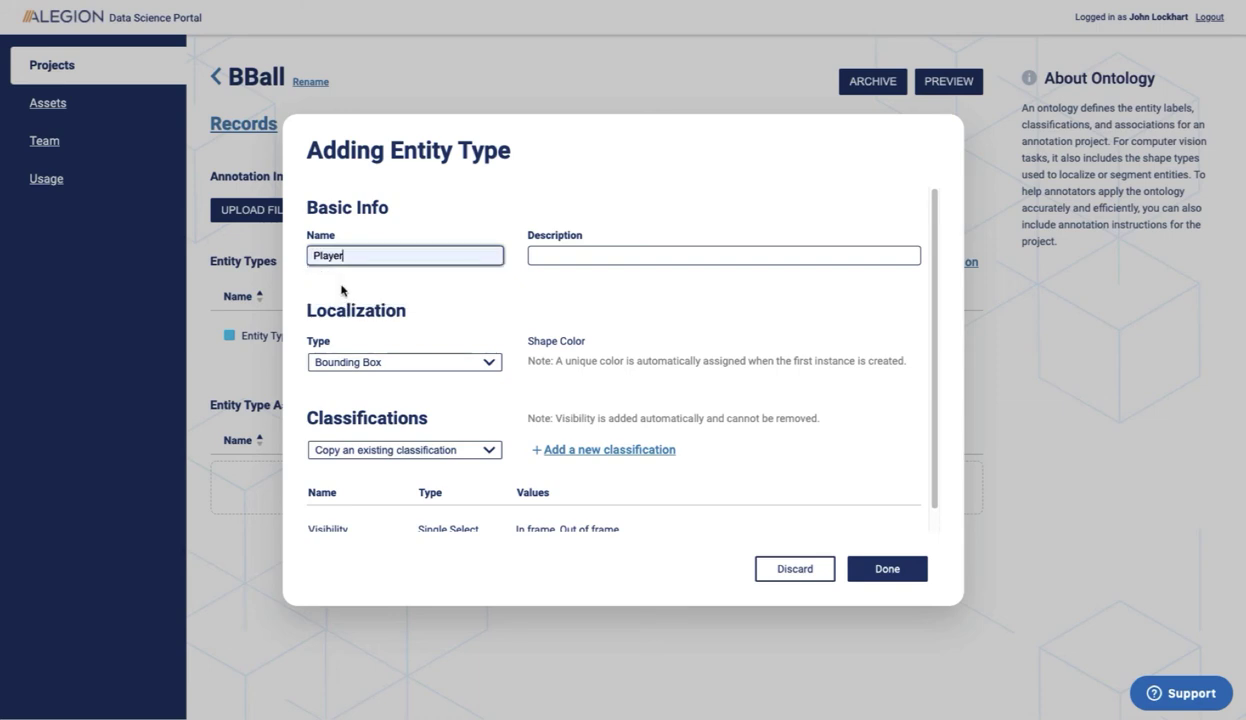
left_click(663, 253)
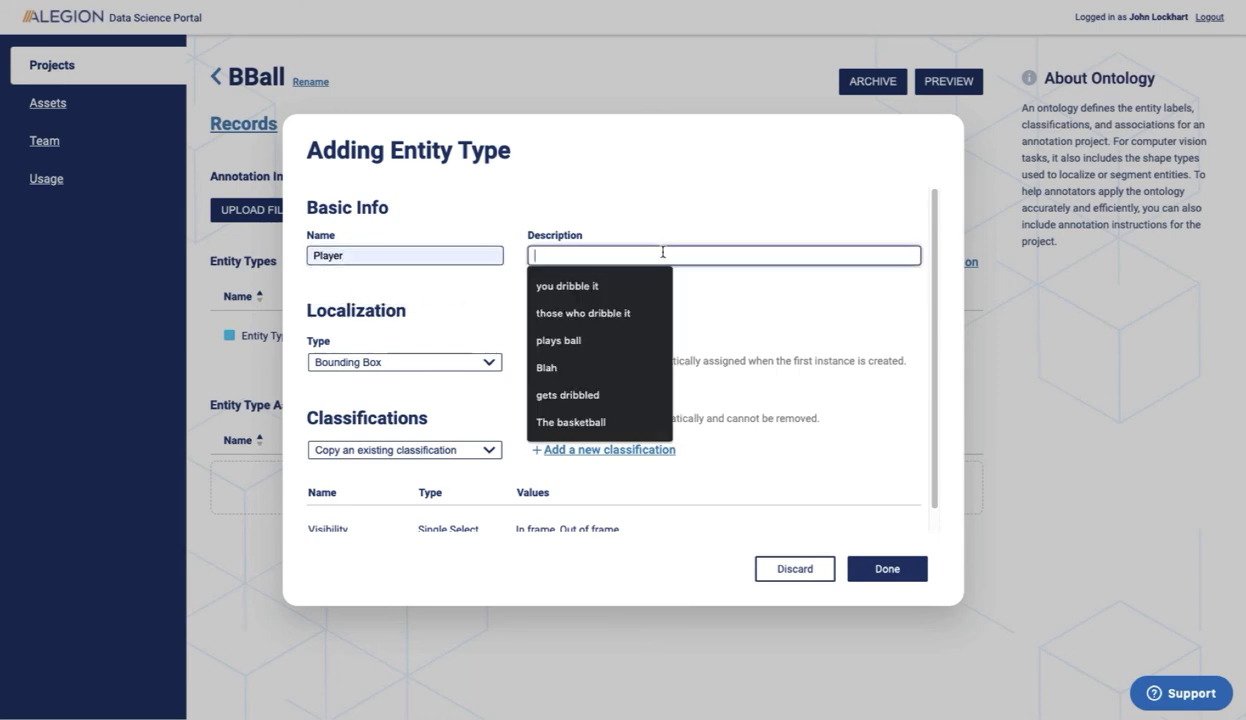
left_click(565, 342)
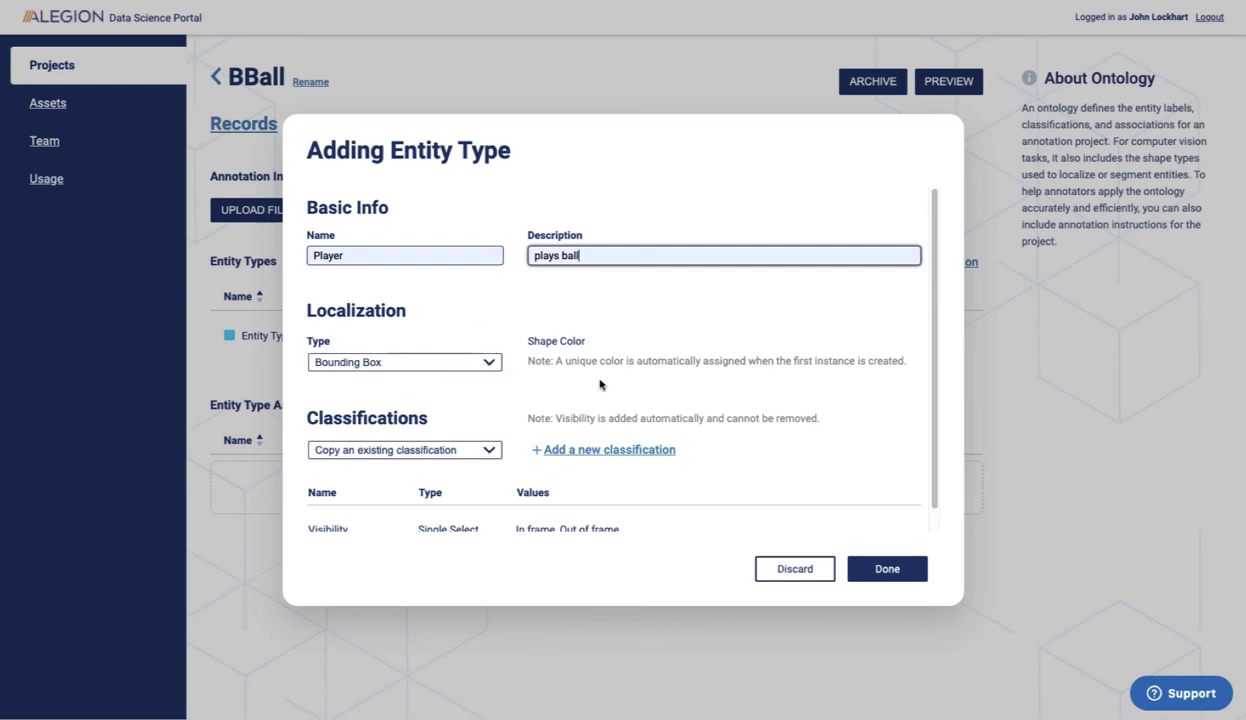
Start a new classification for the Player entity named Action, with the description "the action performed by the player"
left_click(609, 450)
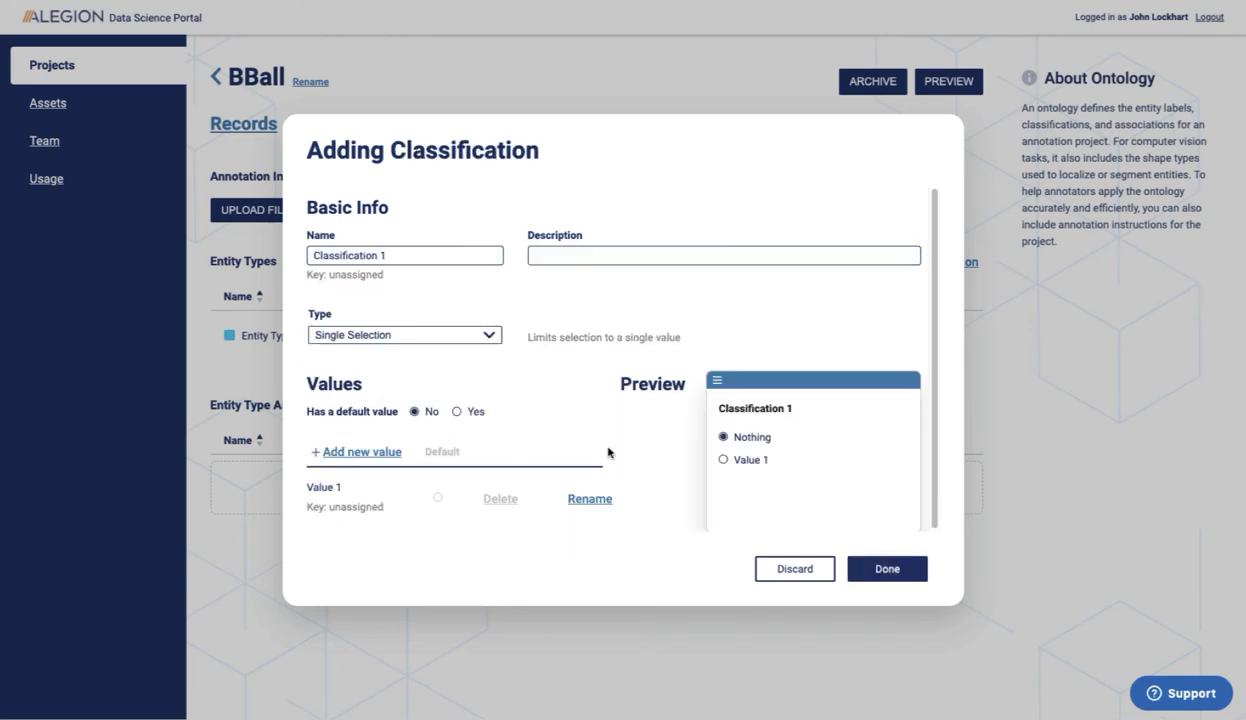
left_click(401, 251)
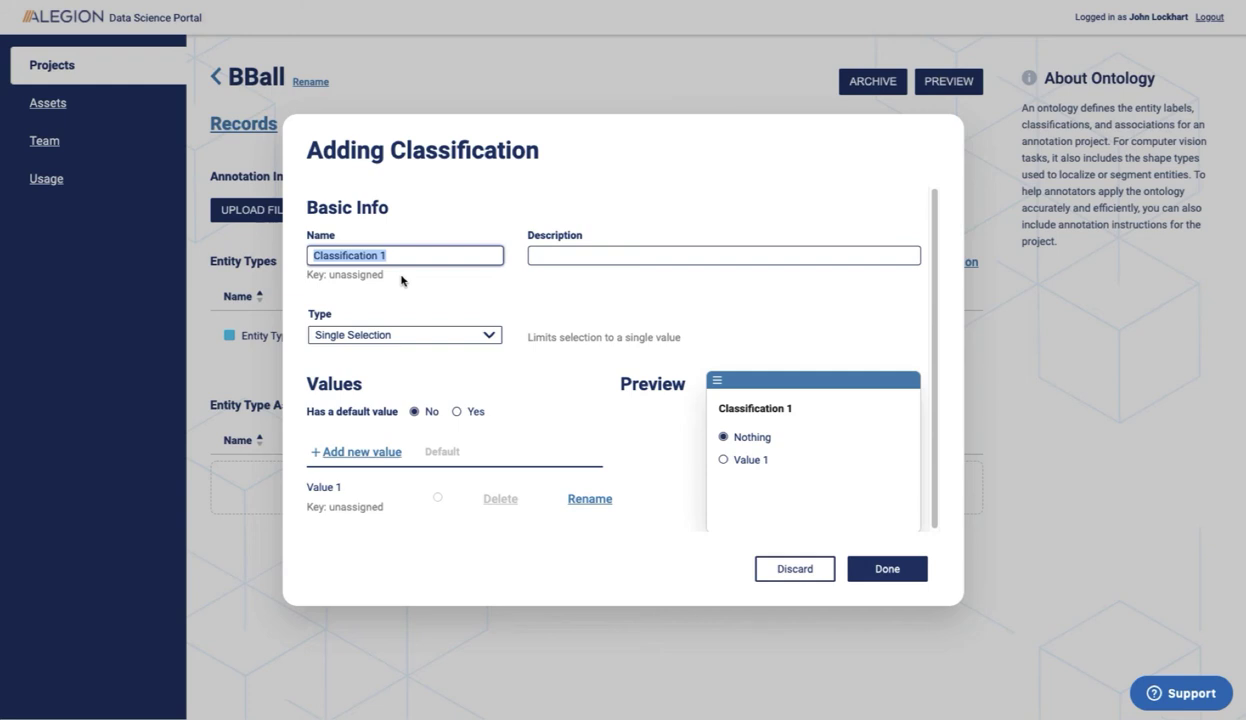
type("action")
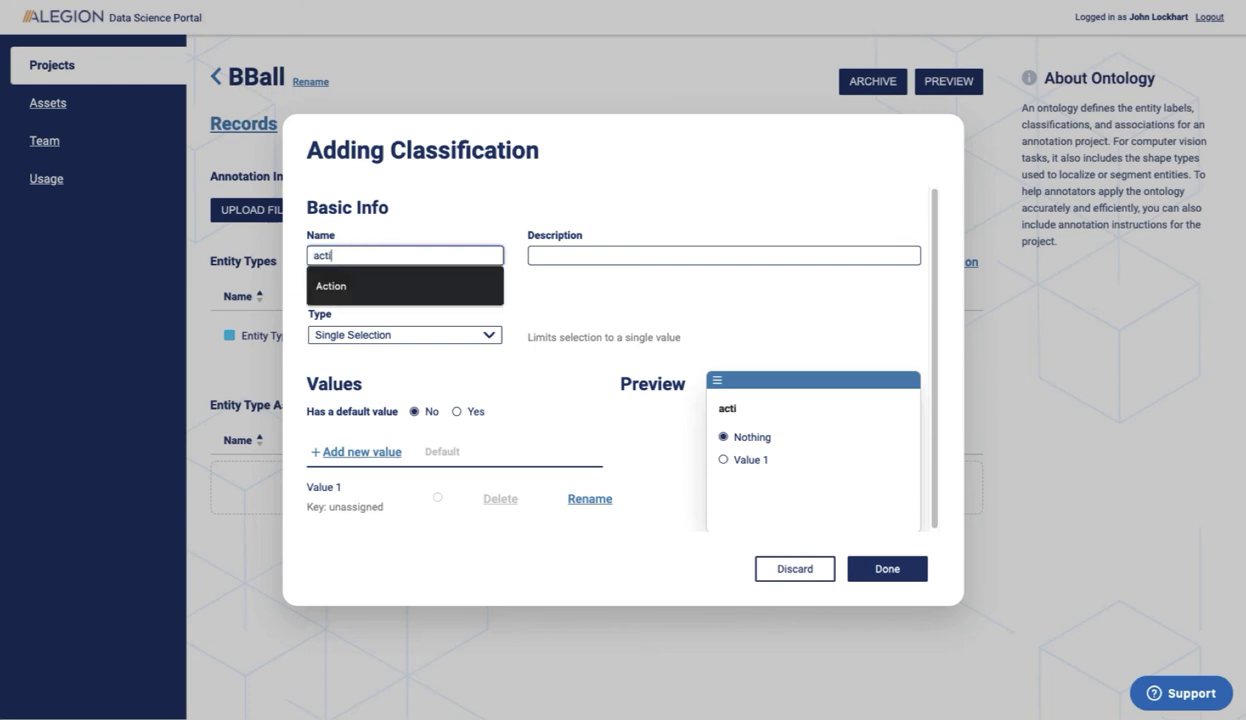
left_click(550, 252)
left_click(552, 286)
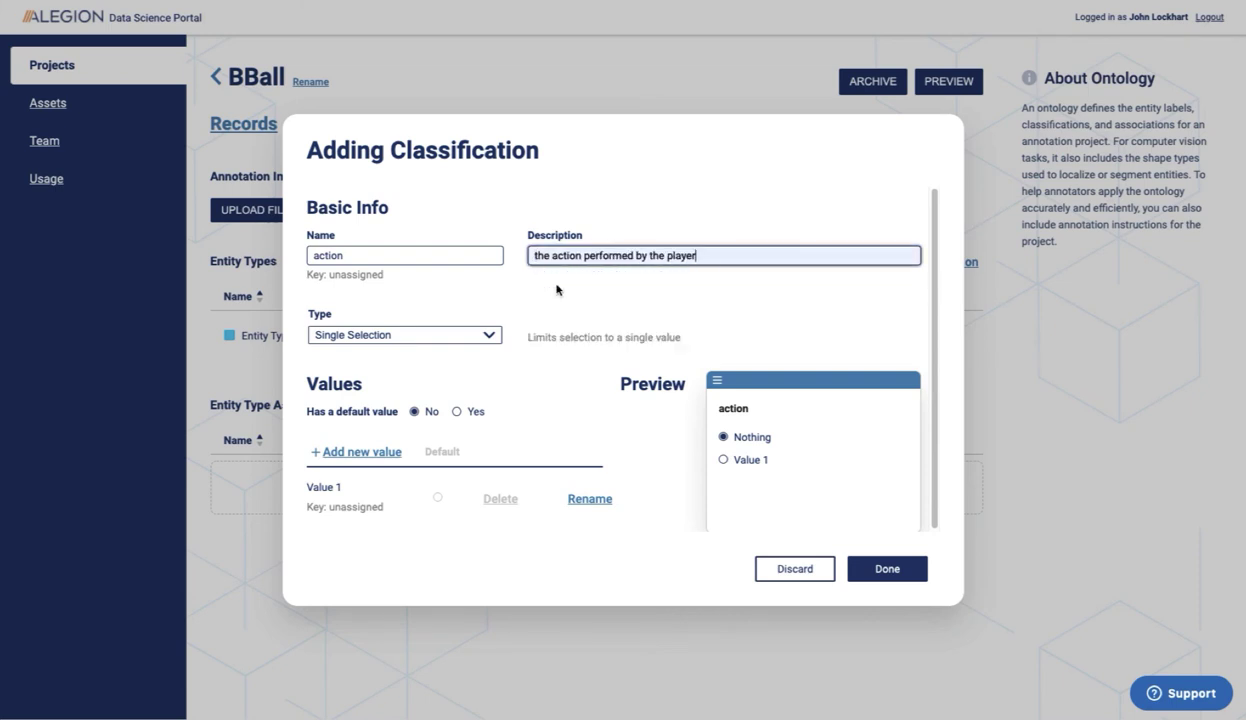
left_click(318, 256)
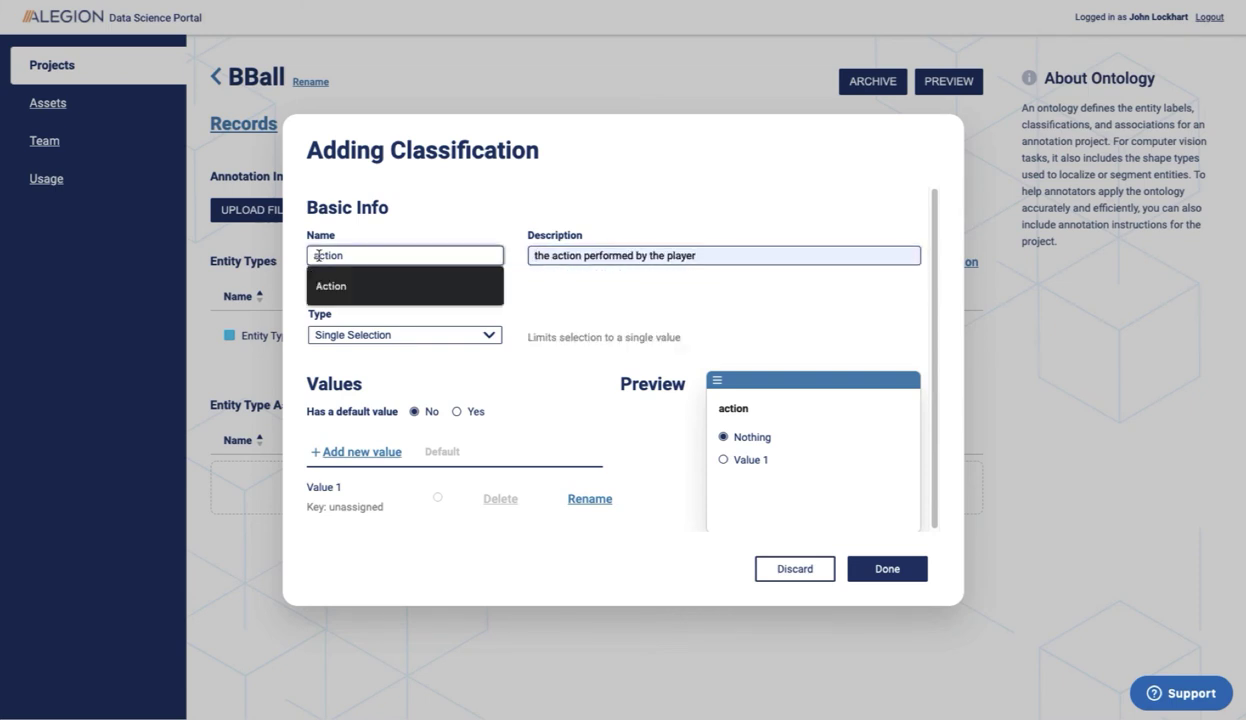
key("BackSpace")
type("A")
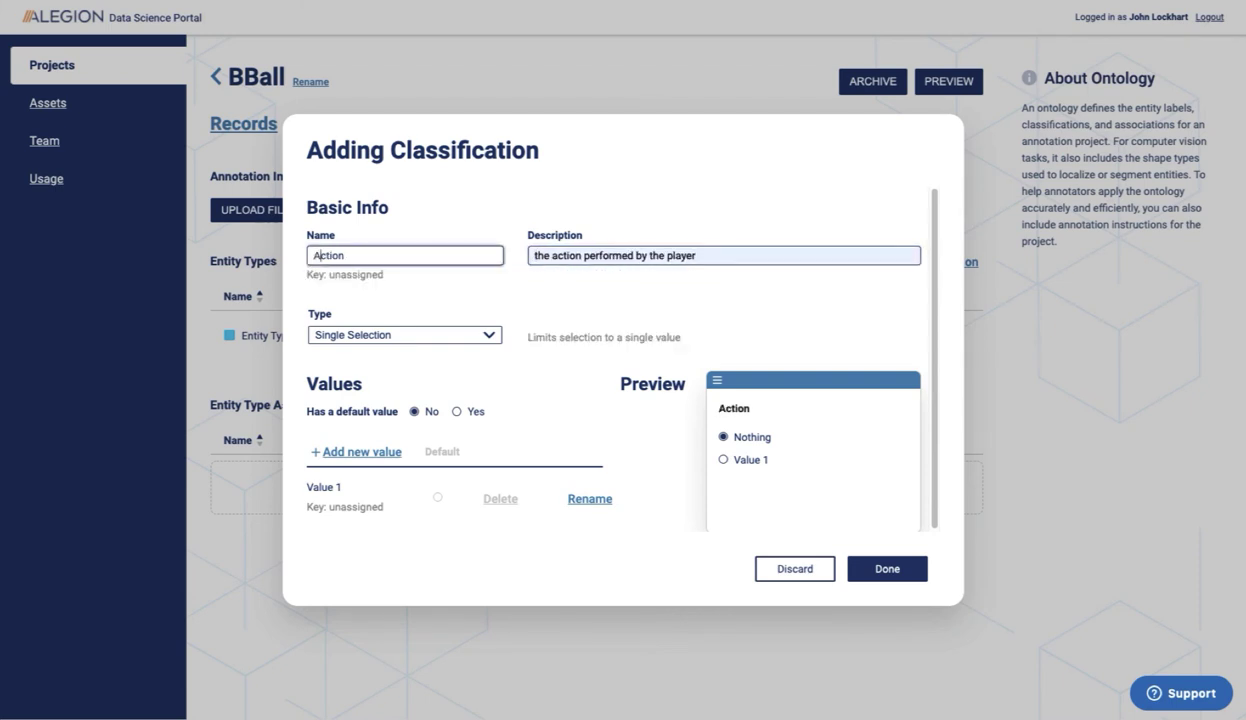
left_click(528, 299)
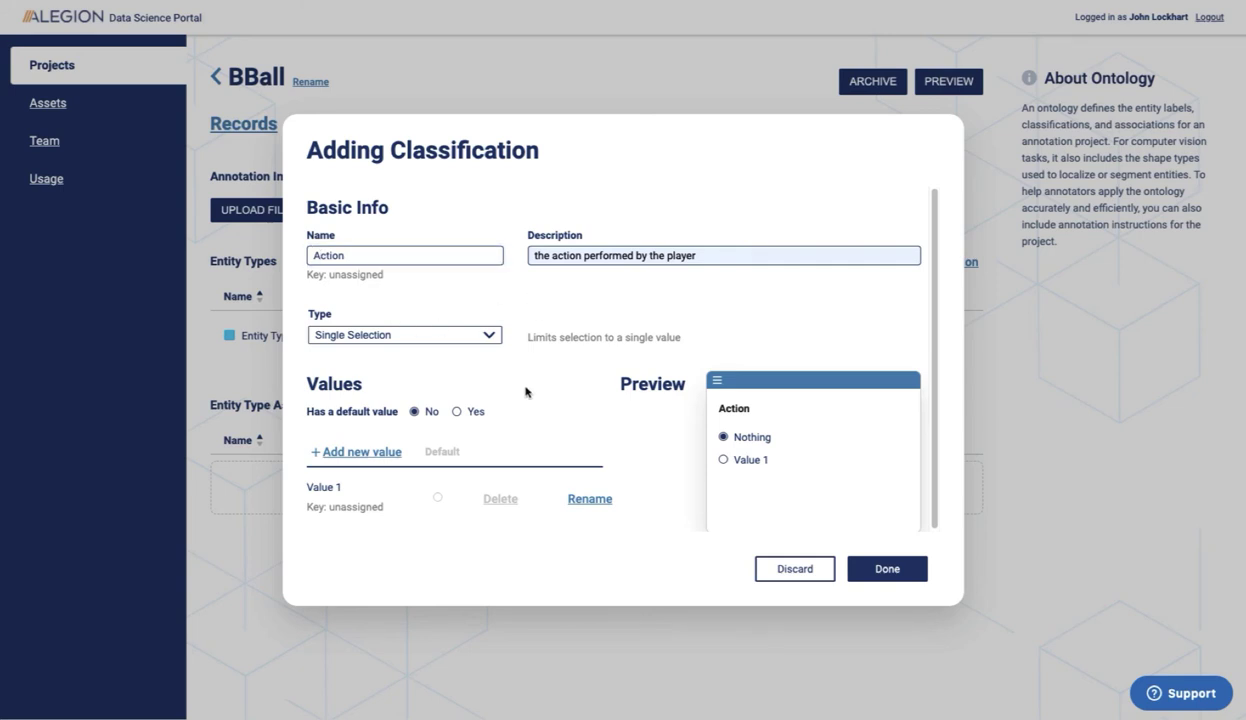
Keep the Action classification as Single Selection and rename its first value to Passing
left_click(430, 339)
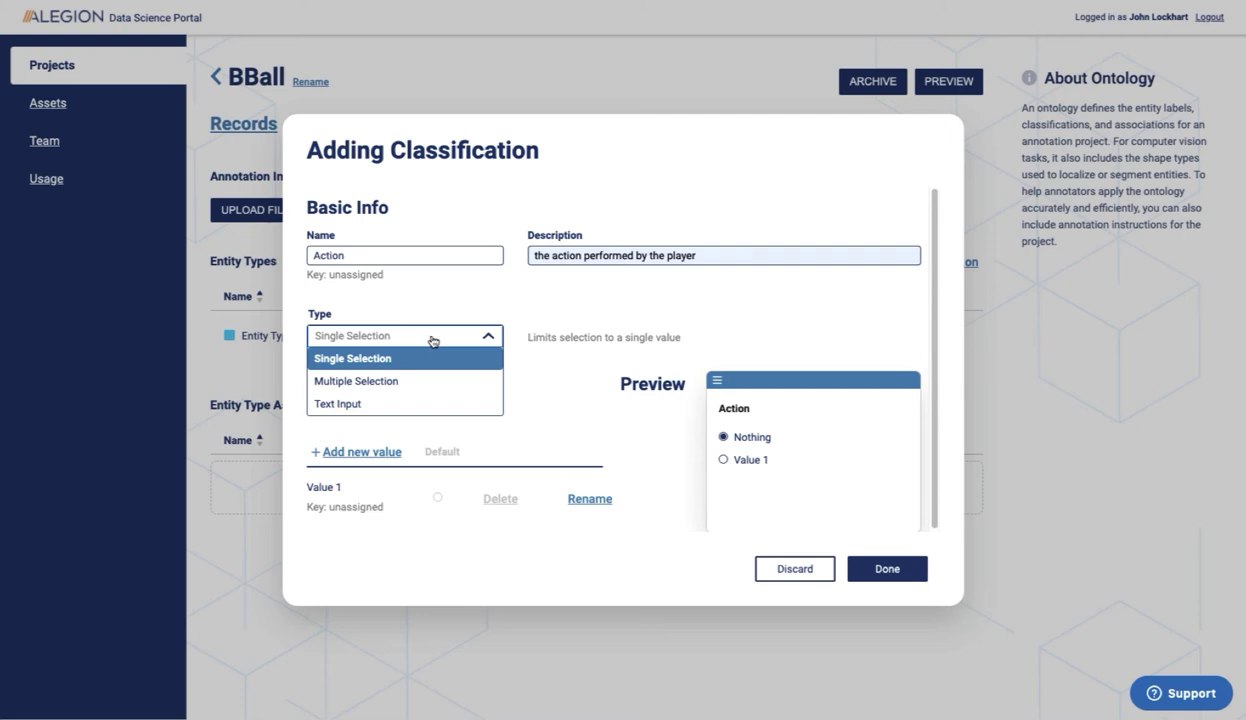
left_click(521, 347)
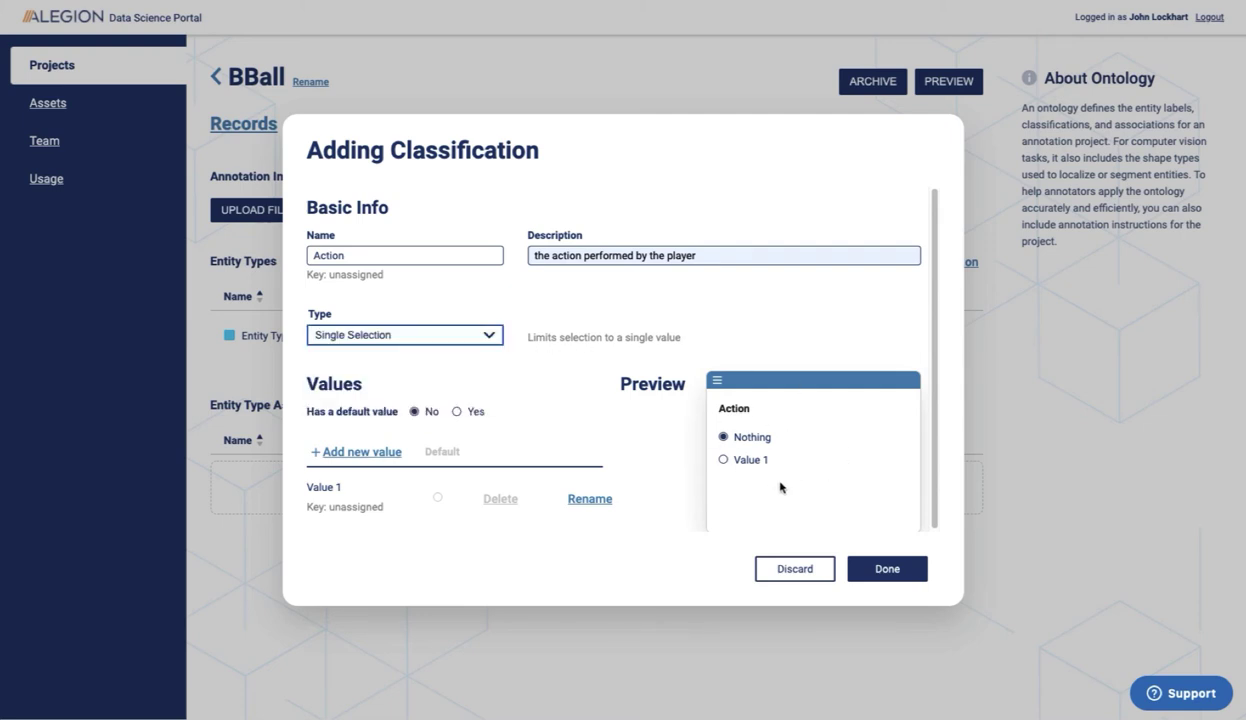
left_click(583, 499)
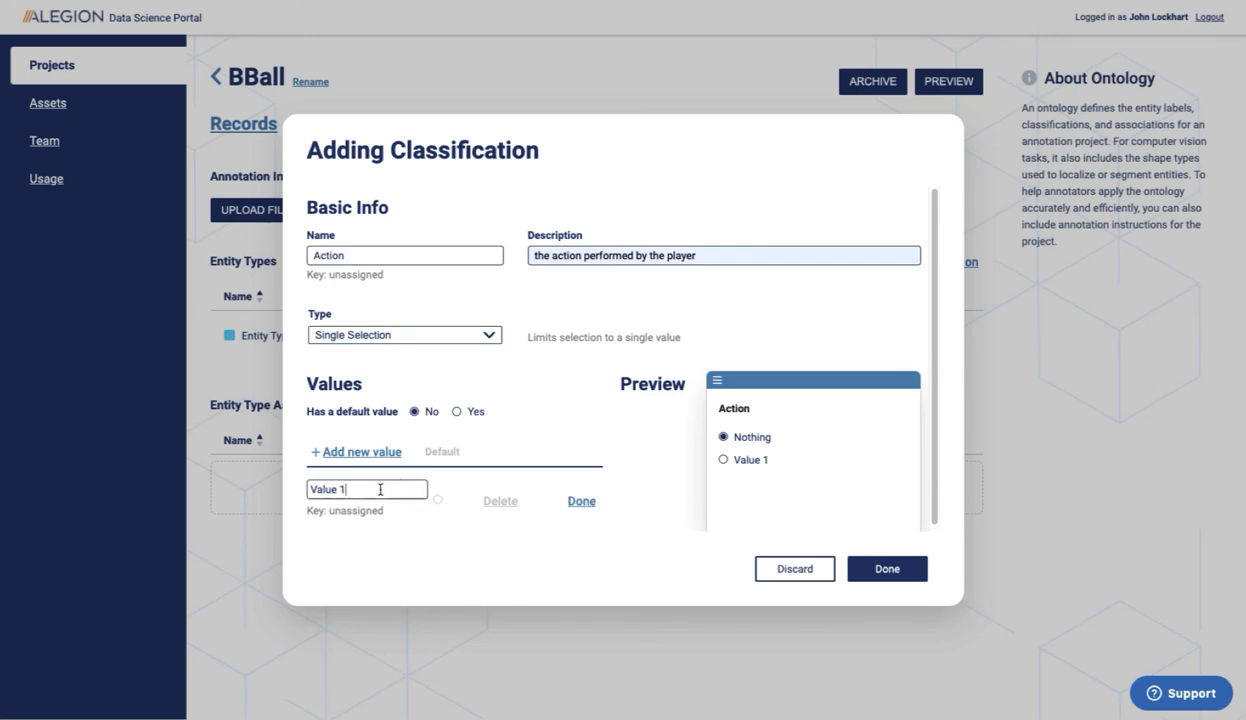
left_click_drag(371, 480, 302, 477)
type("Passing")
left_click(580, 501)
Add a second value named Dribbling to the Action classification
left_click(352, 450)
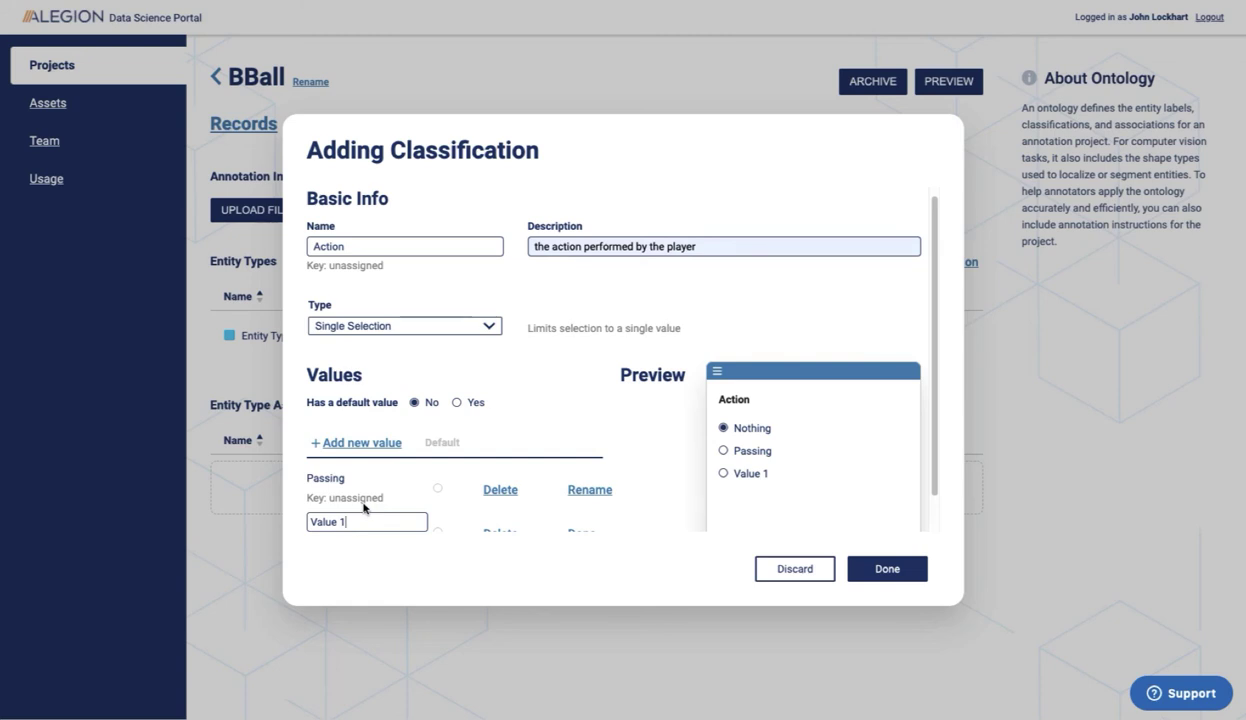
key("BackSpace")
key("BackSpace")
key("BackSpace")
key("BackSpace")
key("BackSpace")
key("BackSpace")
key("BackSpace")
type("Dribbling")
scroll(930, 452, "down", 1)
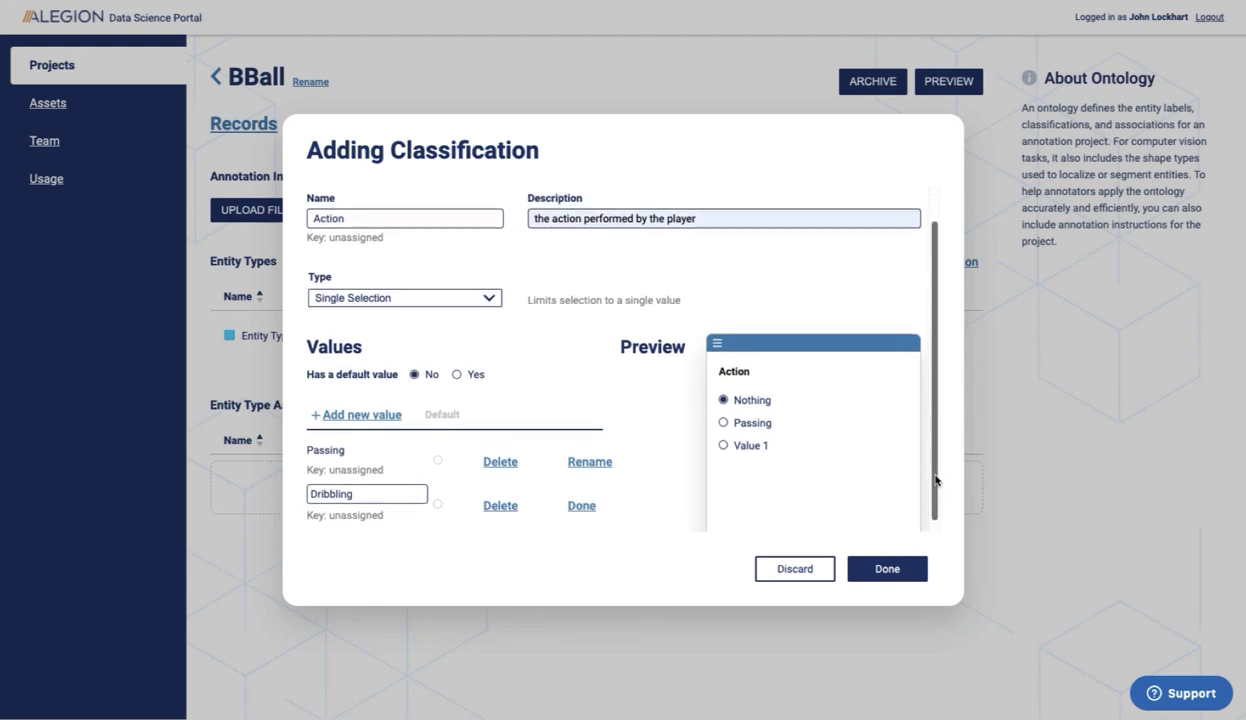
left_click(582, 504)
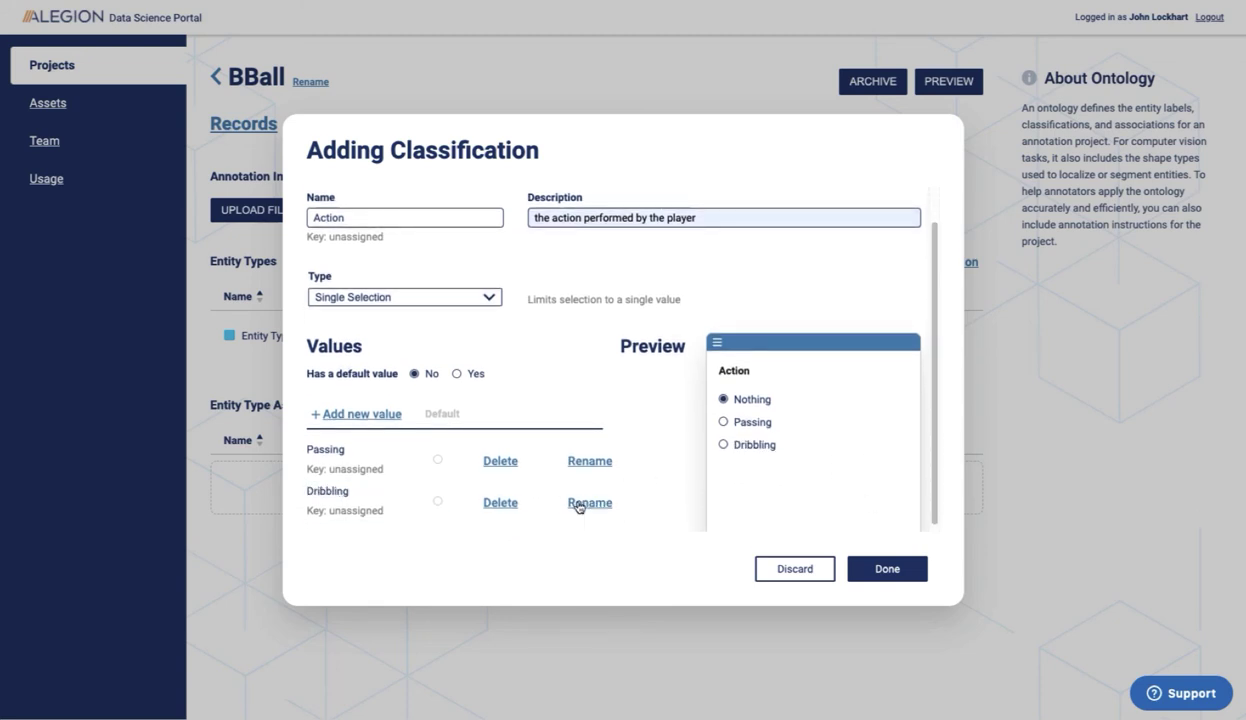
Add a third value named Shooting to the Action classification
left_click(359, 416)
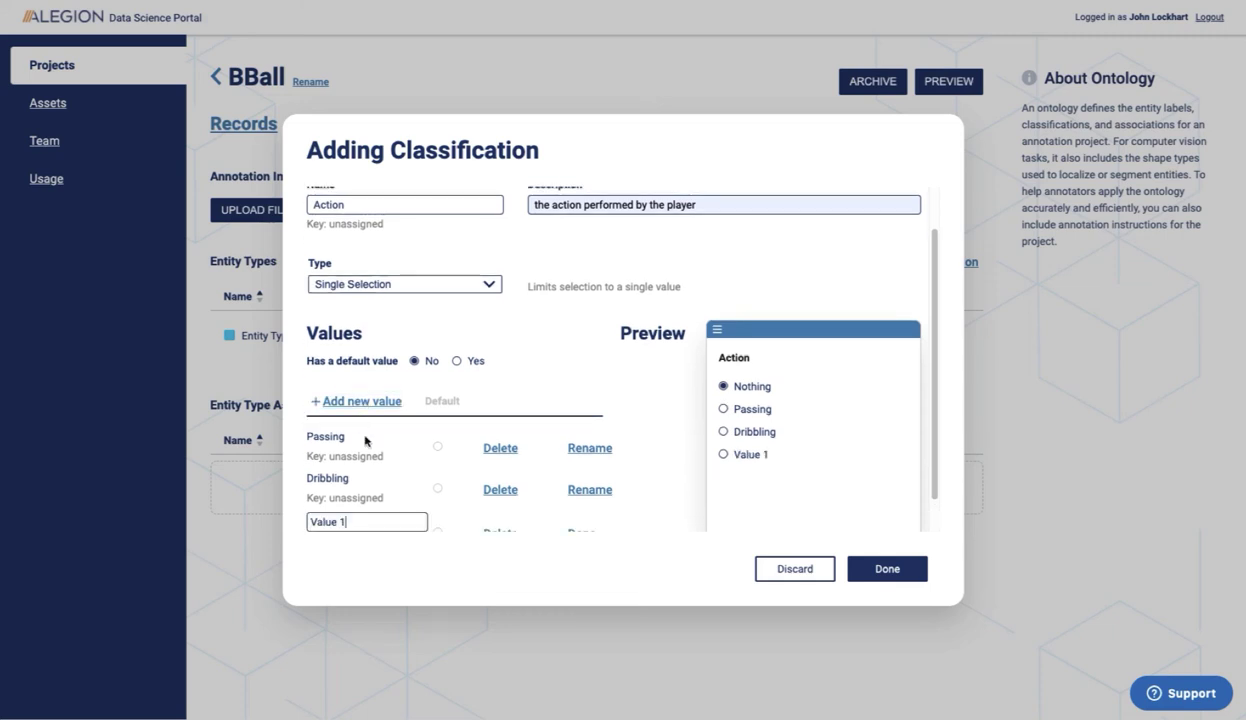
scroll(300, 515, "down", 1)
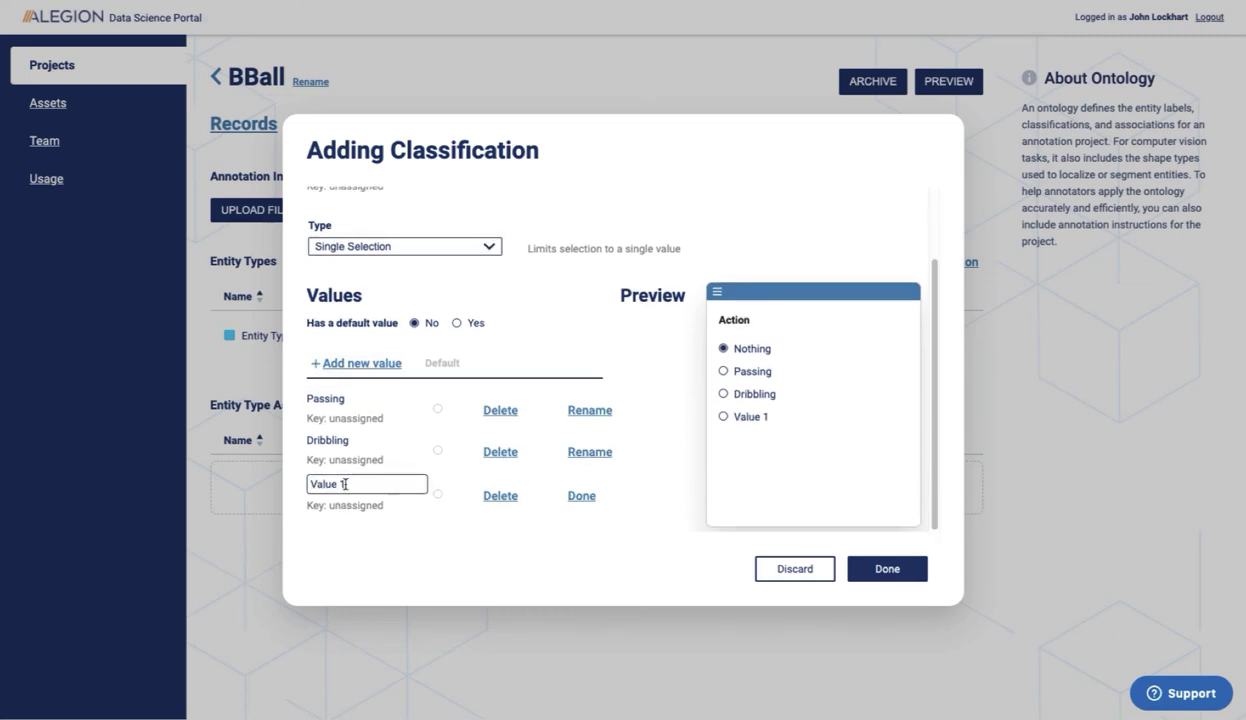
left_click_drag(346, 488, 292, 478)
type("Shooting")
left_click(584, 496)
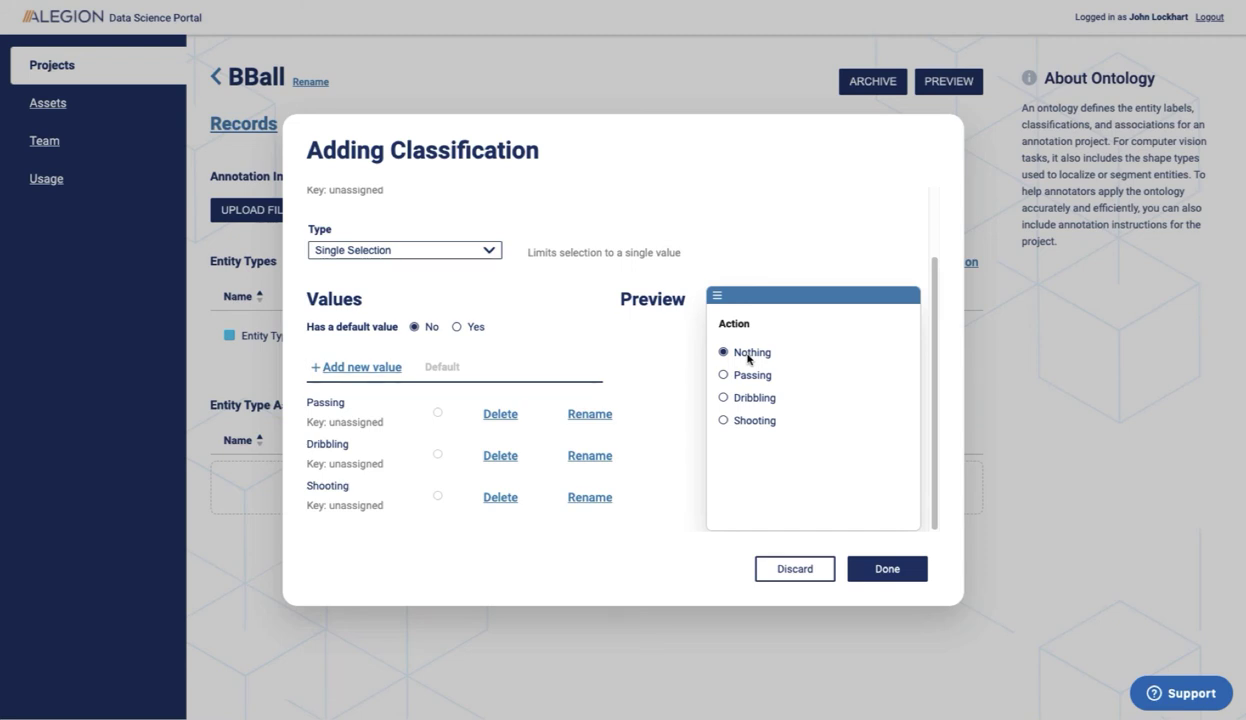
Save the Action classification and finish adding the Player entity type
left_click(870, 570)
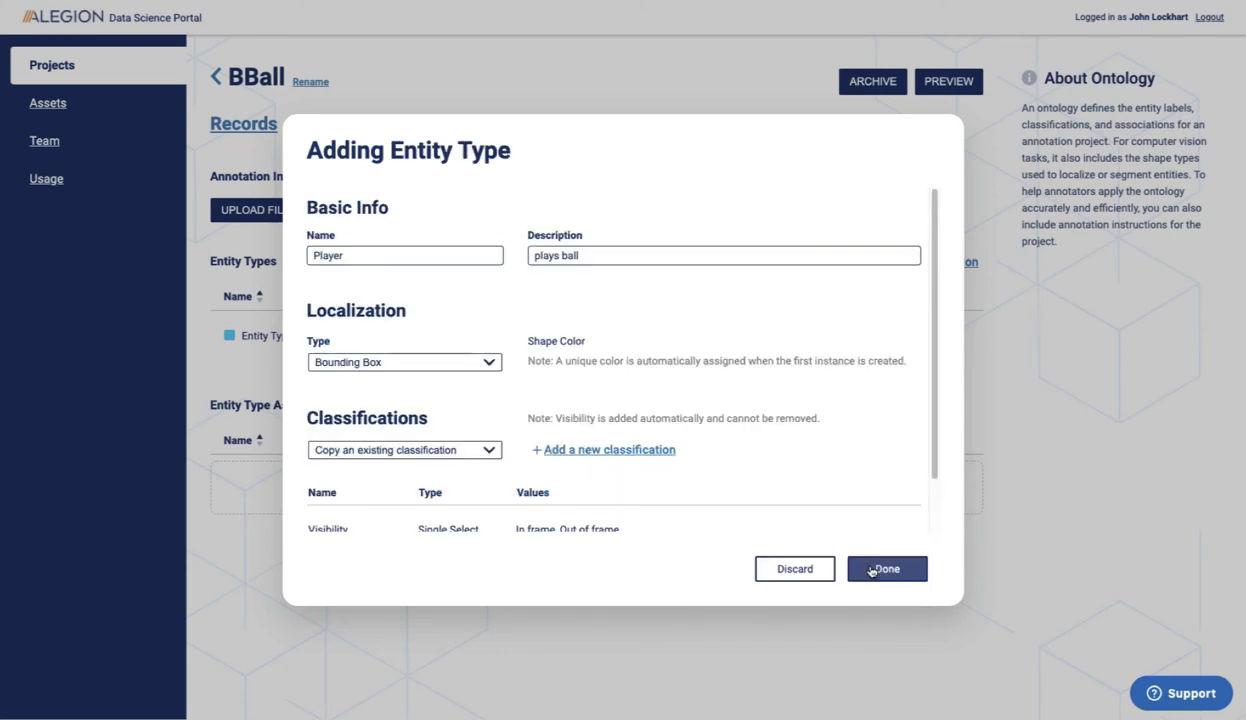
left_click_drag(935, 462, 712, 509)
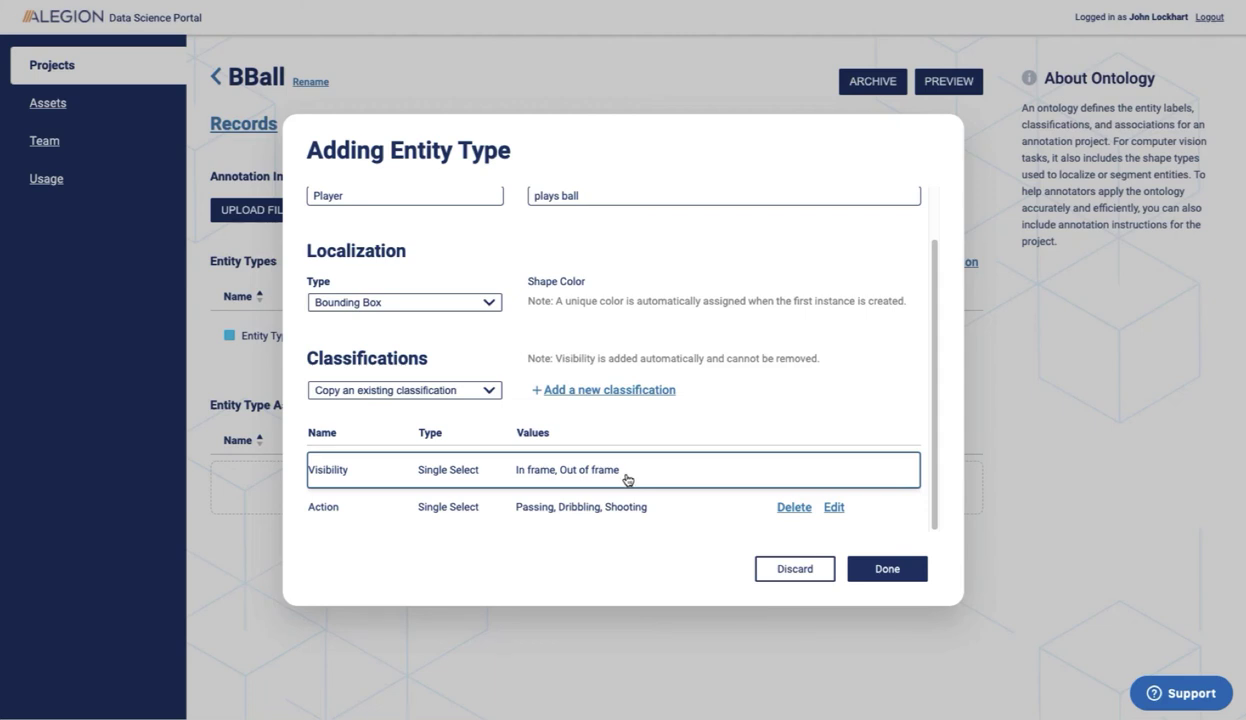
left_click(881, 570)
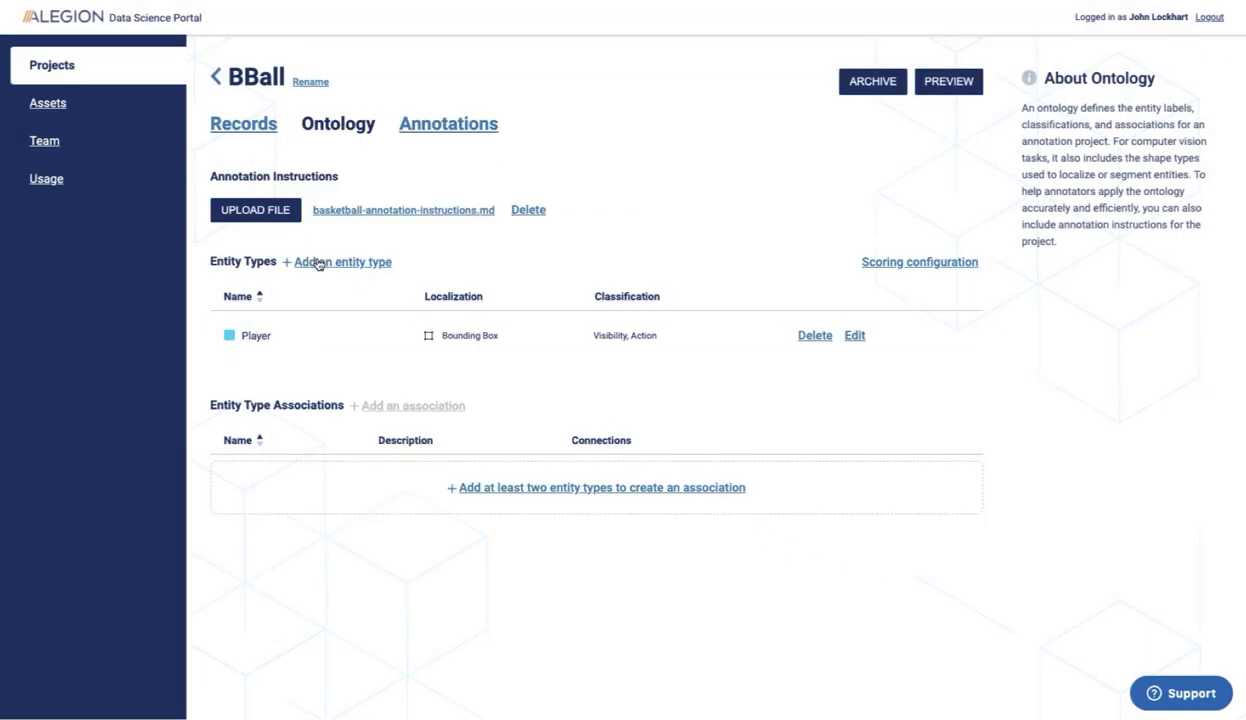
Start a new entity type named Ball with the description "gets dribbled"
left_click(312, 262)
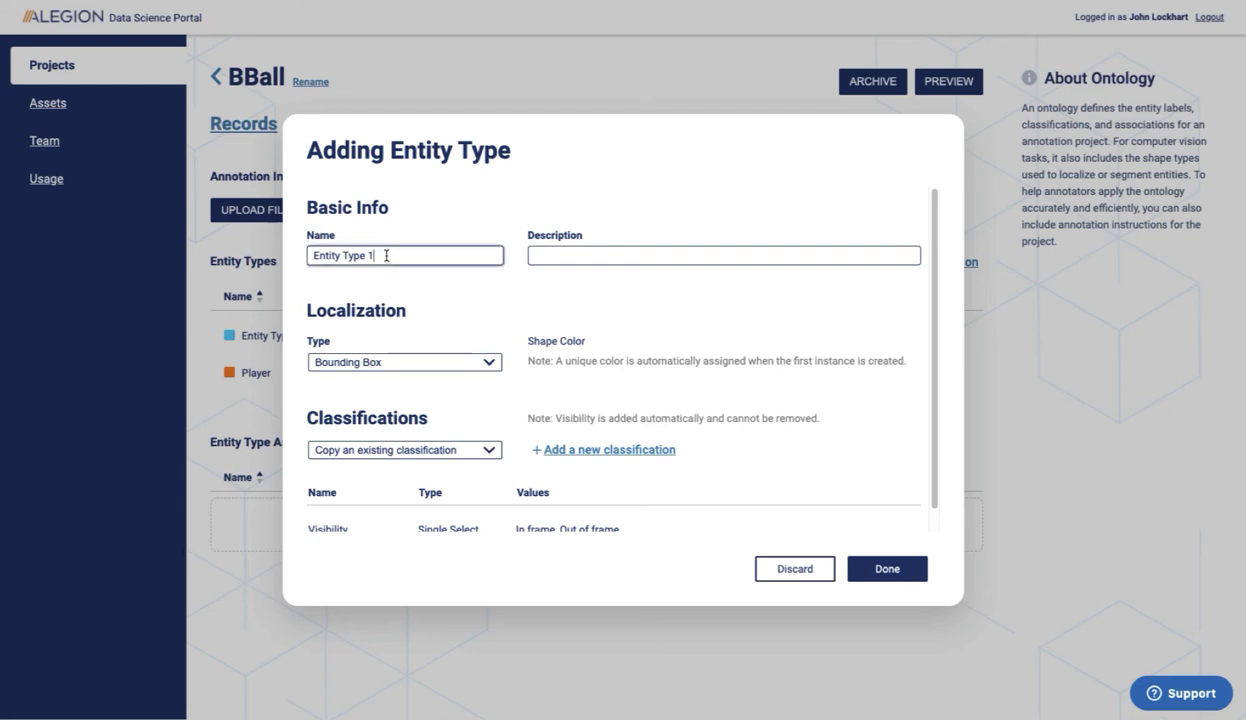
left_click_drag(378, 254, 306, 254)
type("Ball")
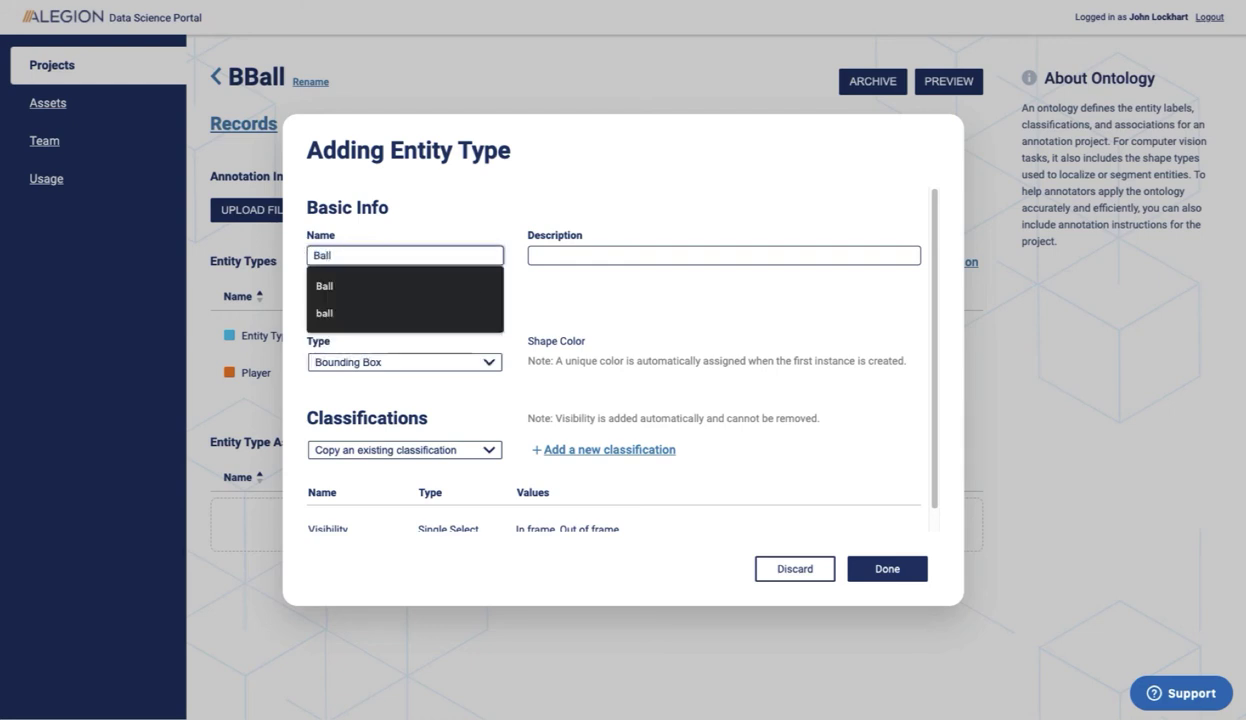
left_click(418, 288)
left_click(563, 256)
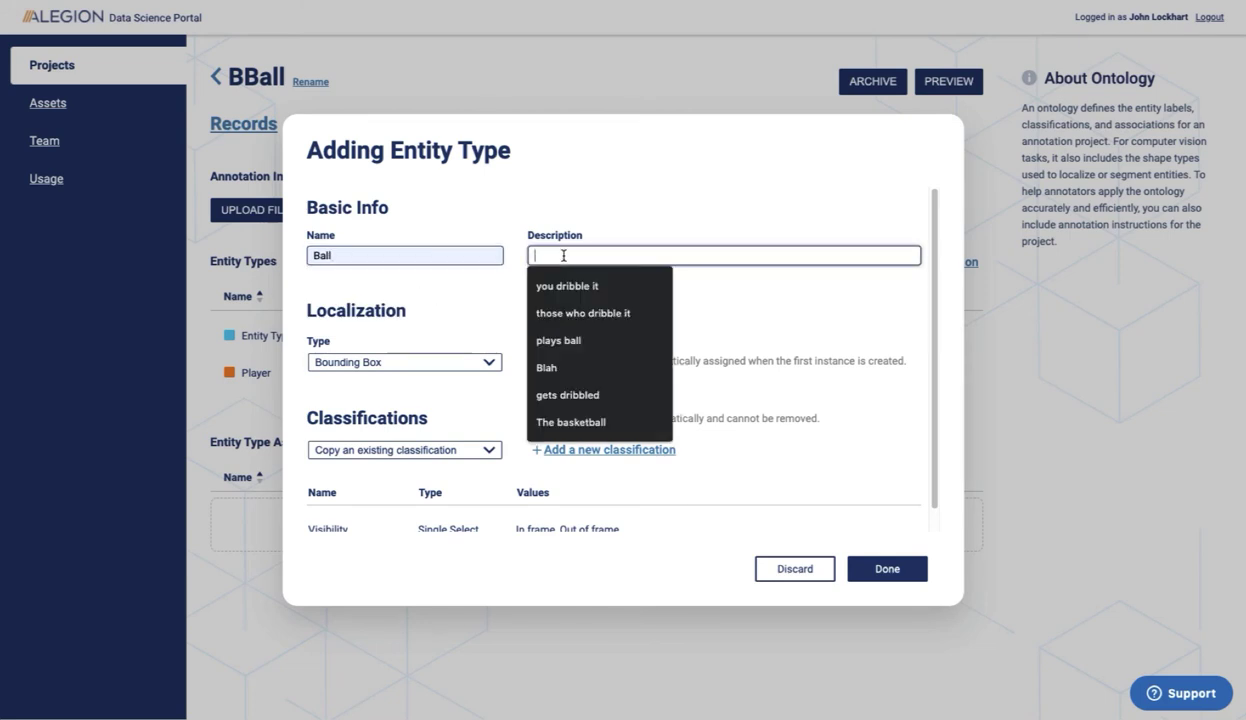
left_click(568, 396)
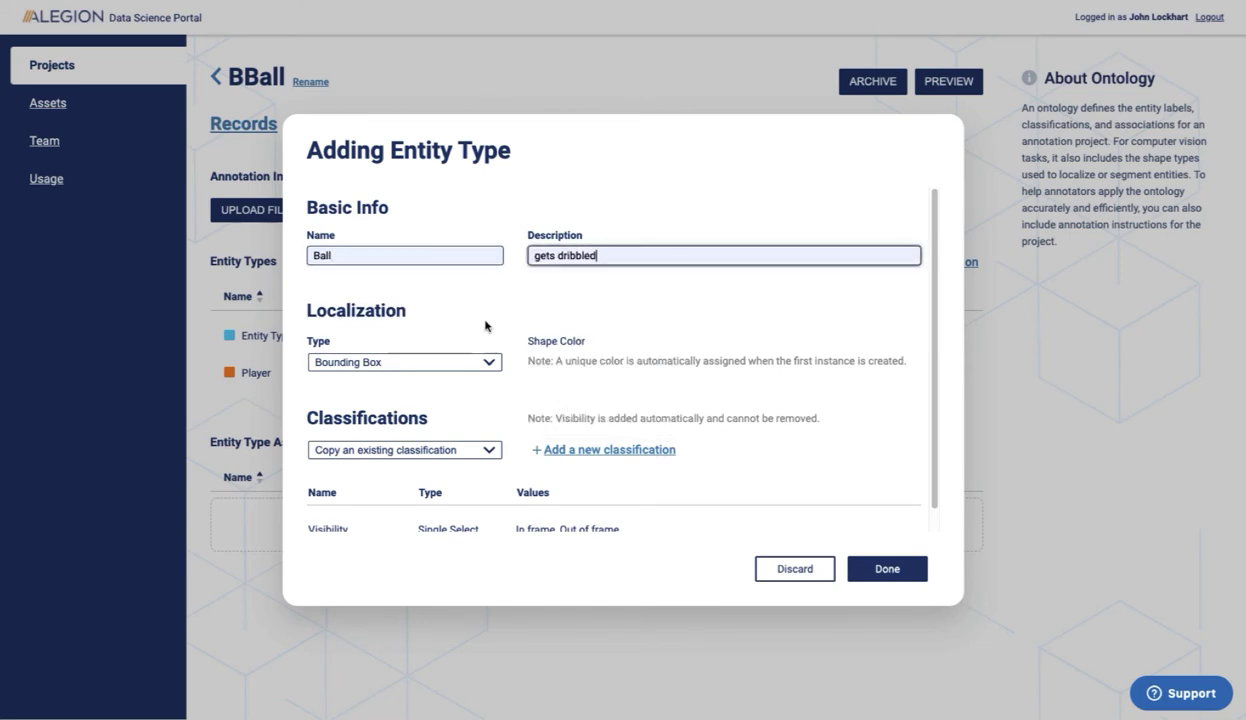
Set the Ball entity's localization type to Key Point and save the entity type
left_click(459, 364)
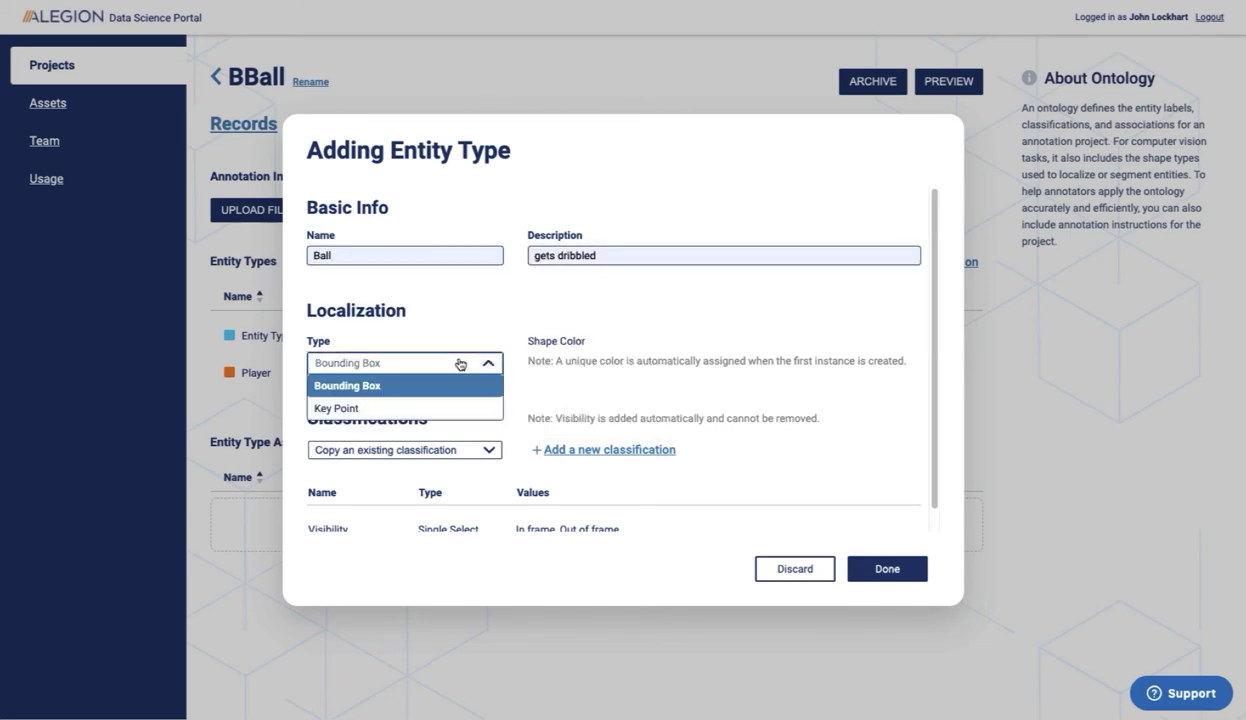
left_click(398, 404)
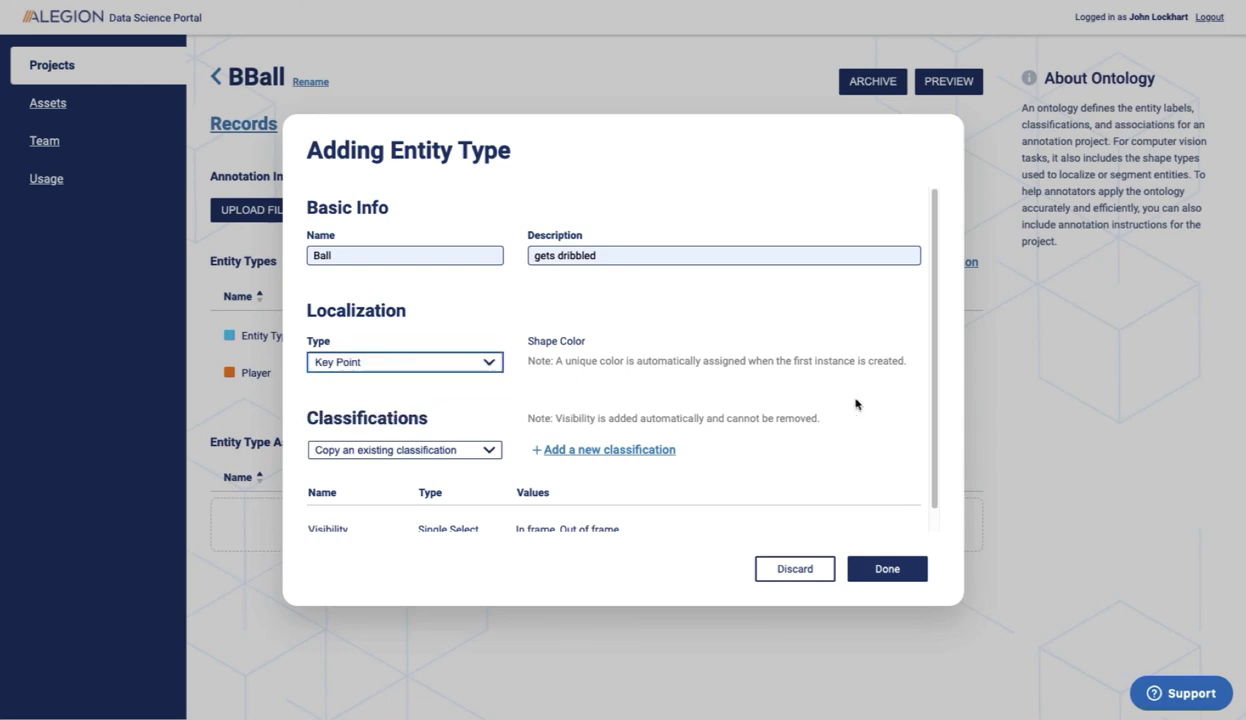
scroll(915, 400, "down", 1)
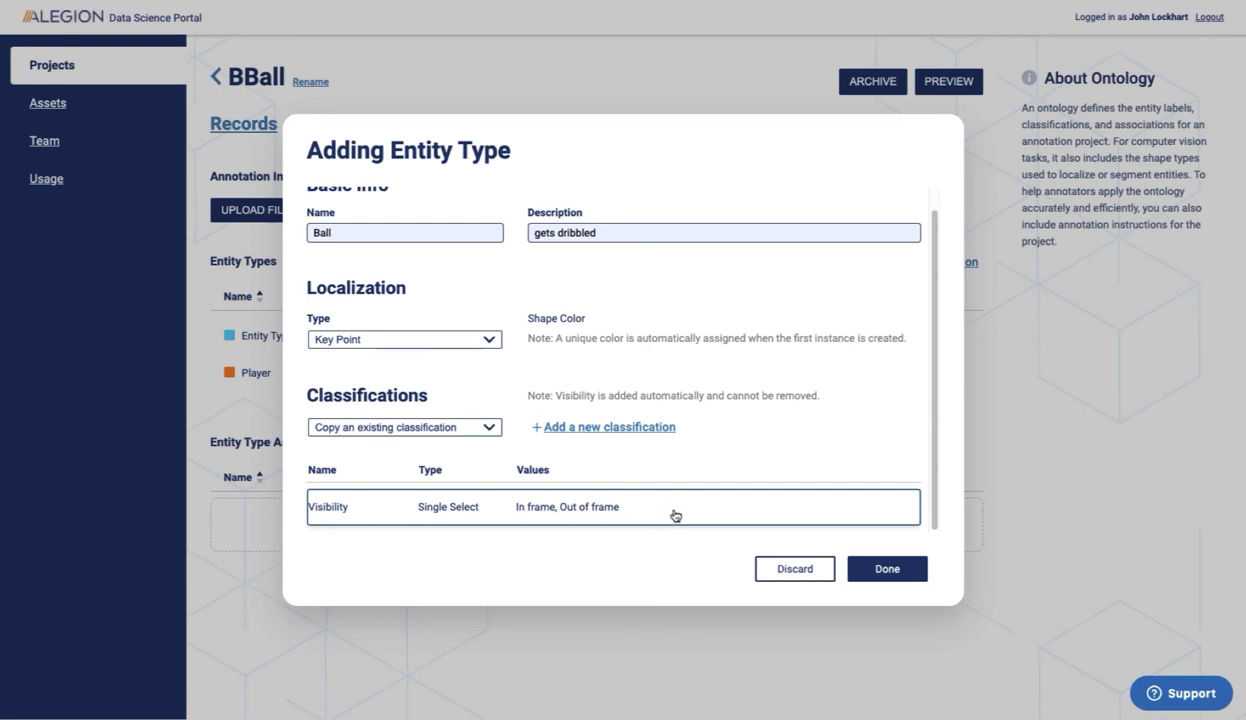
left_click(888, 569)
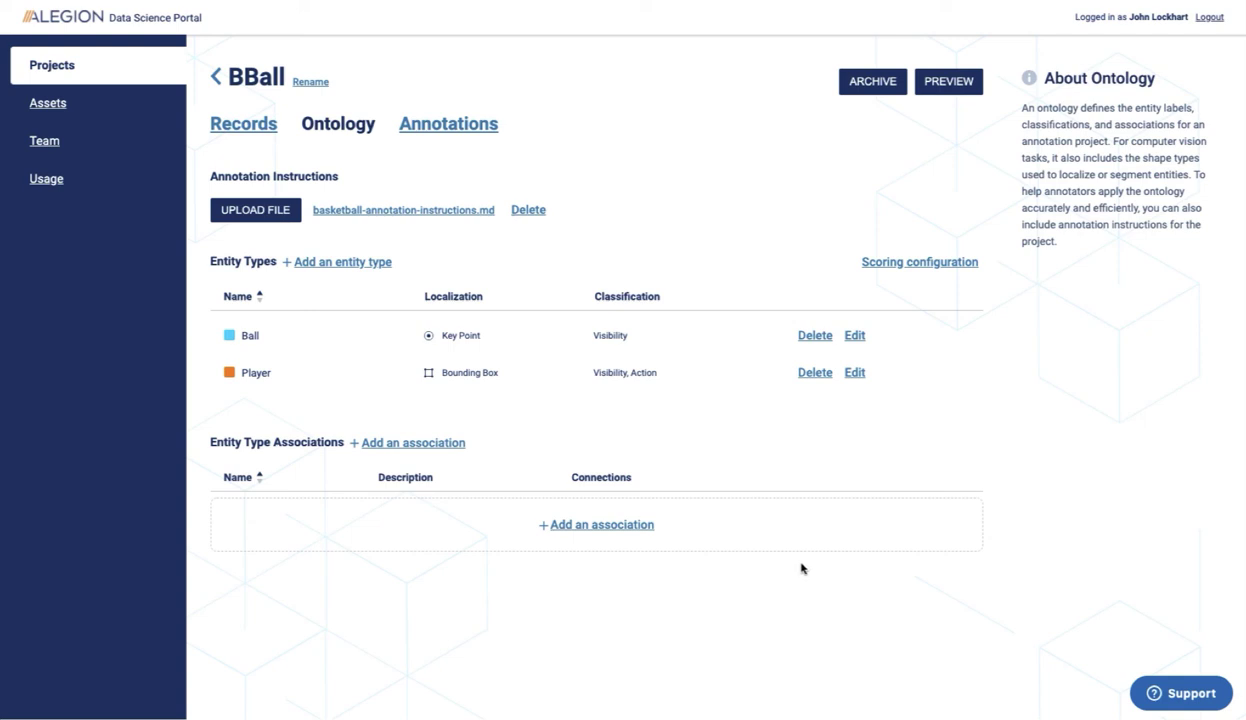
Start an entity type association named "has ball" with the description "player has the ball"
left_click(595, 526)
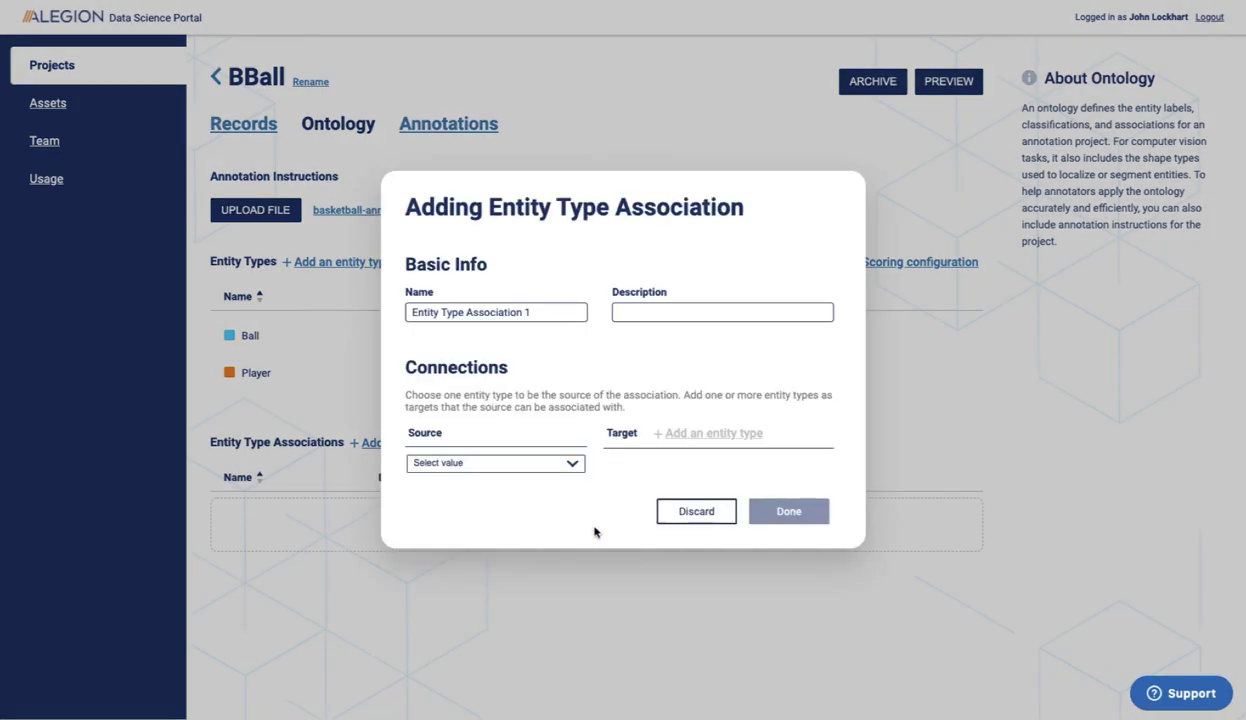
left_click_drag(532, 316, 408, 312)
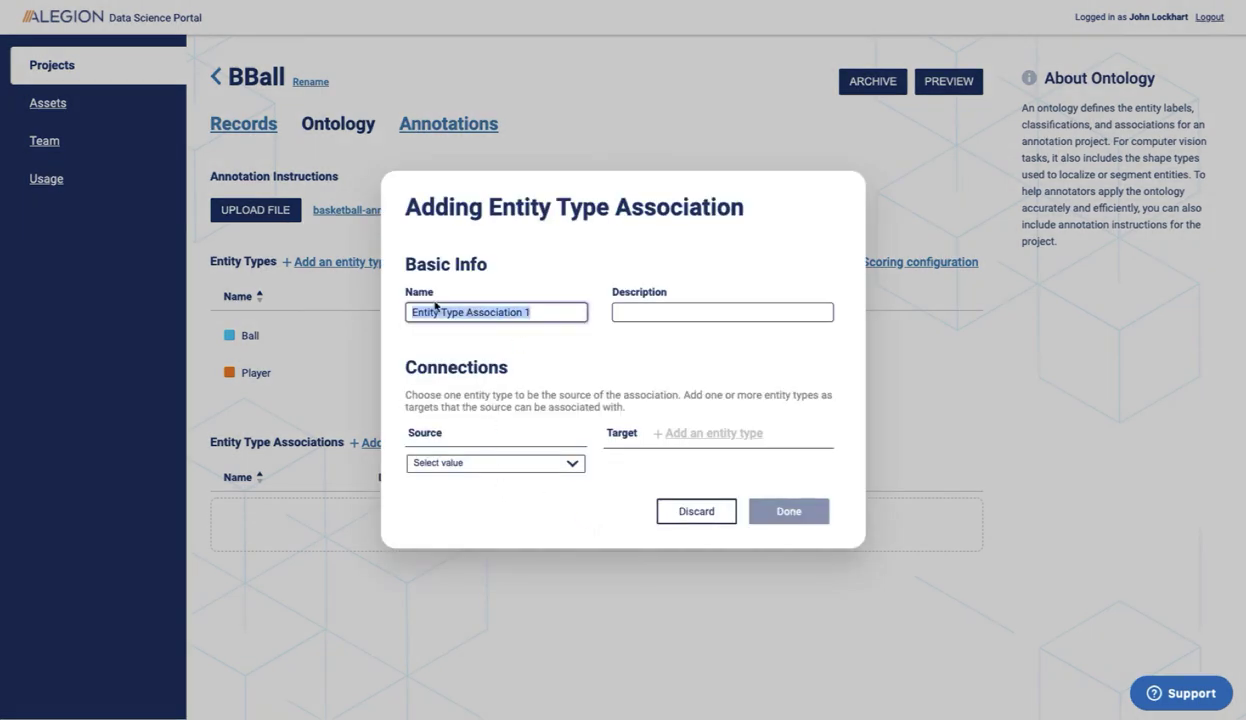
type("has ball")
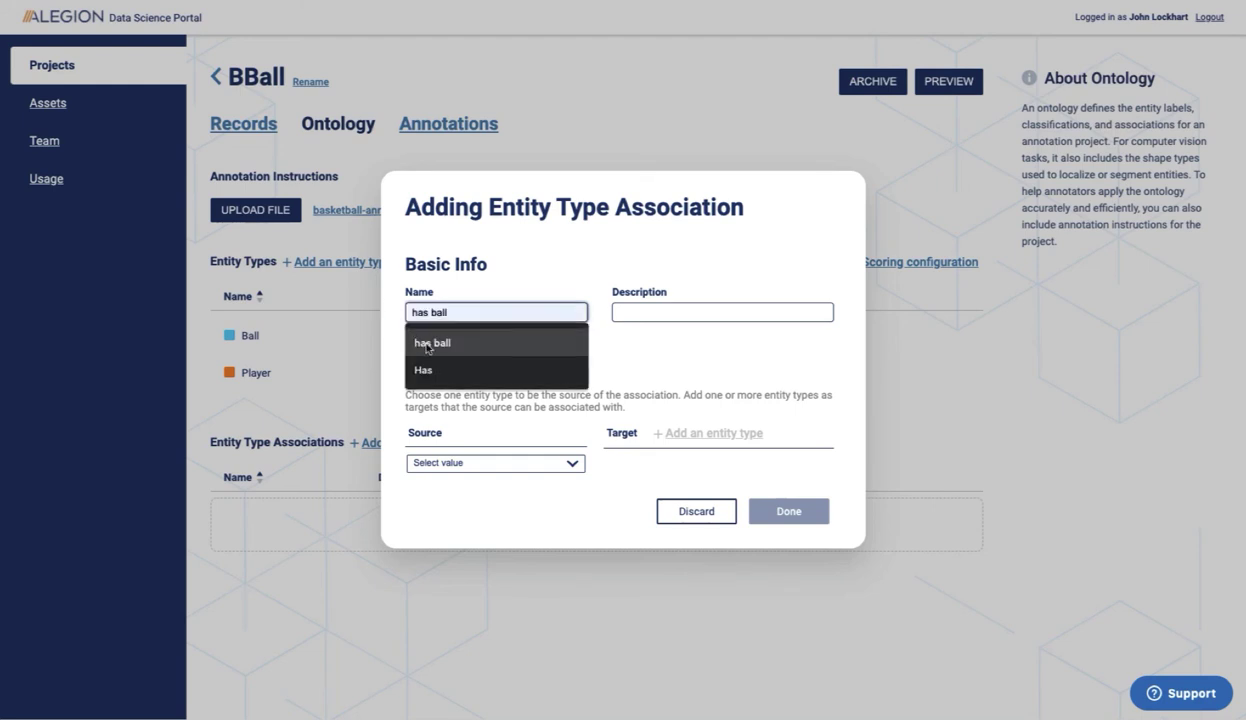
left_click(427, 346)
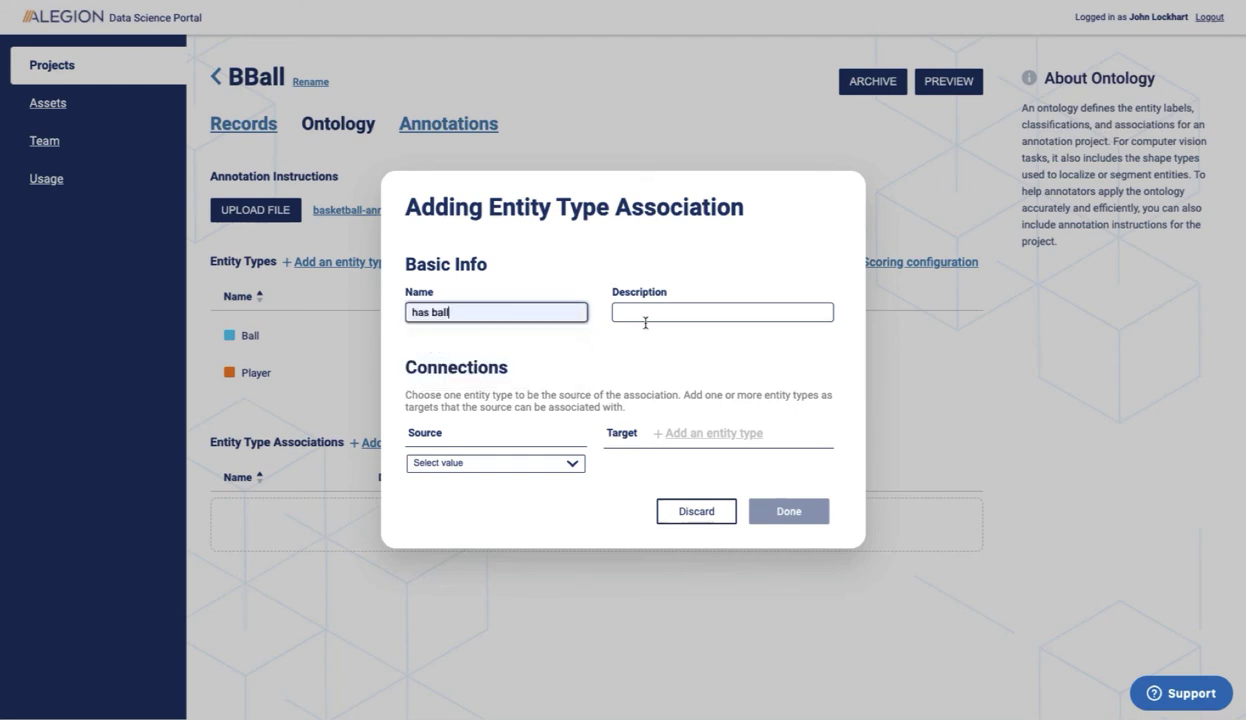
left_click(629, 312)
left_click(646, 343)
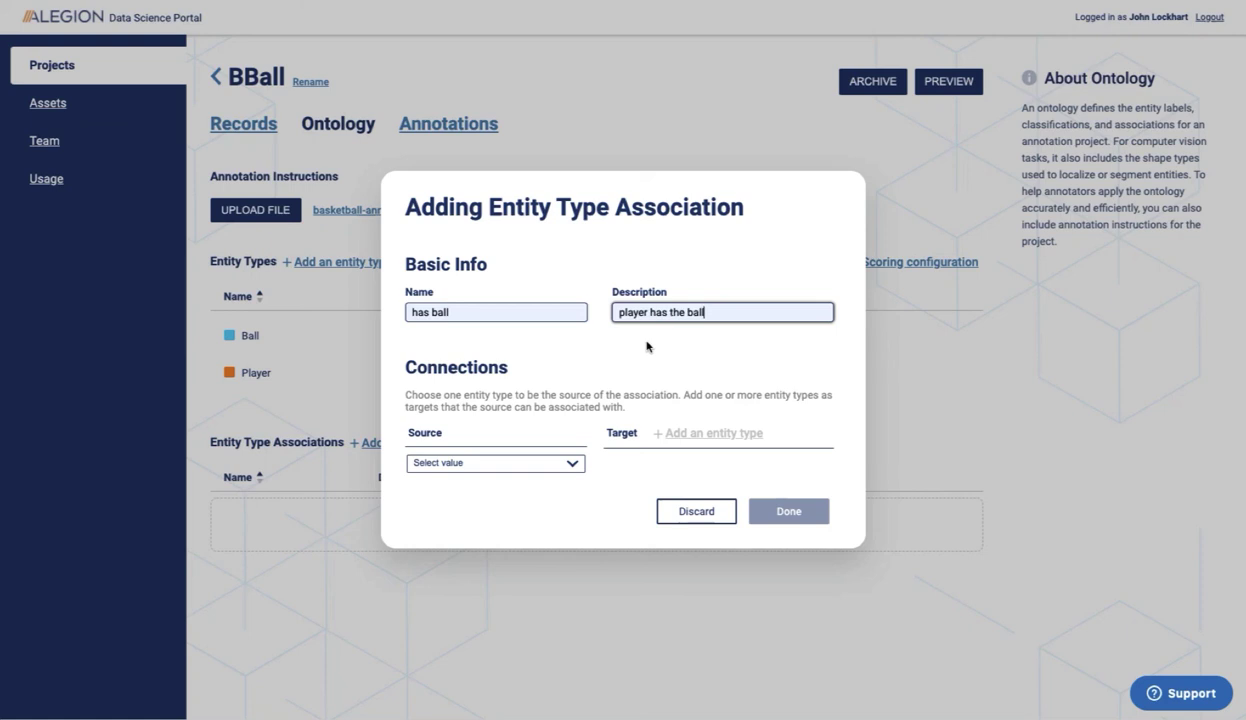
Connect the association from source Player to target Ball and save it
left_click(504, 470)
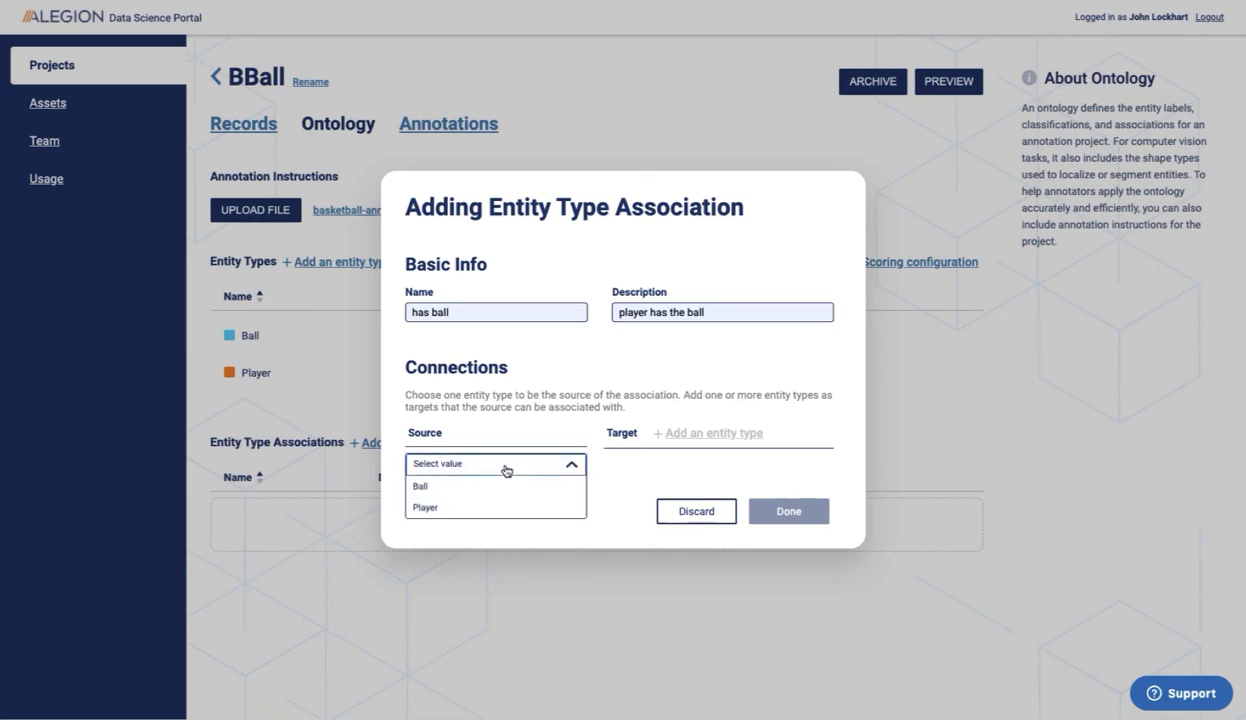
left_click(446, 507)
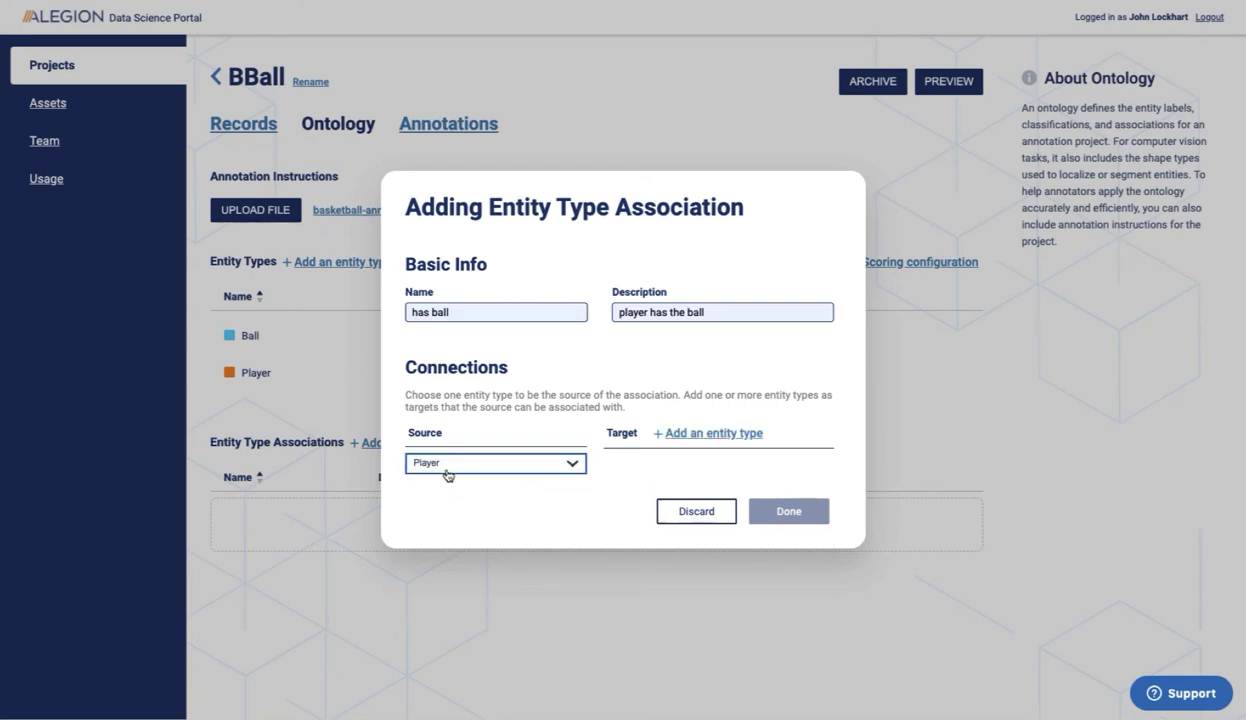
left_click(685, 434)
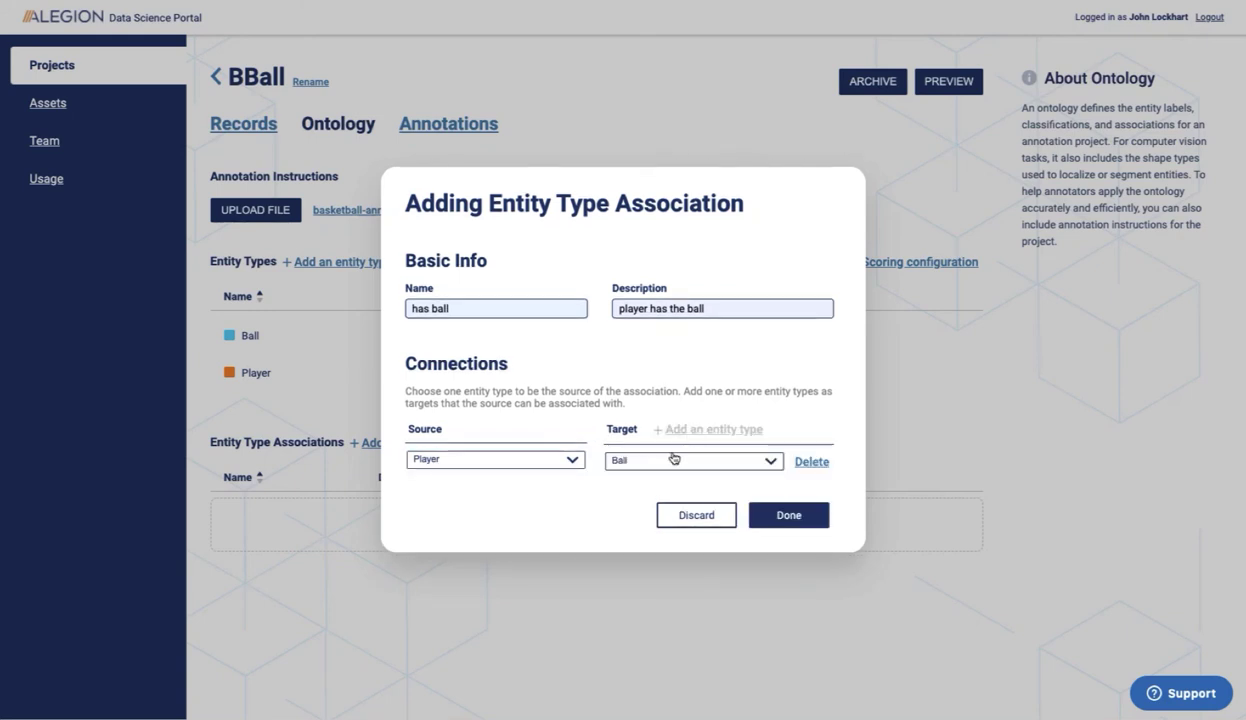
left_click(758, 511)
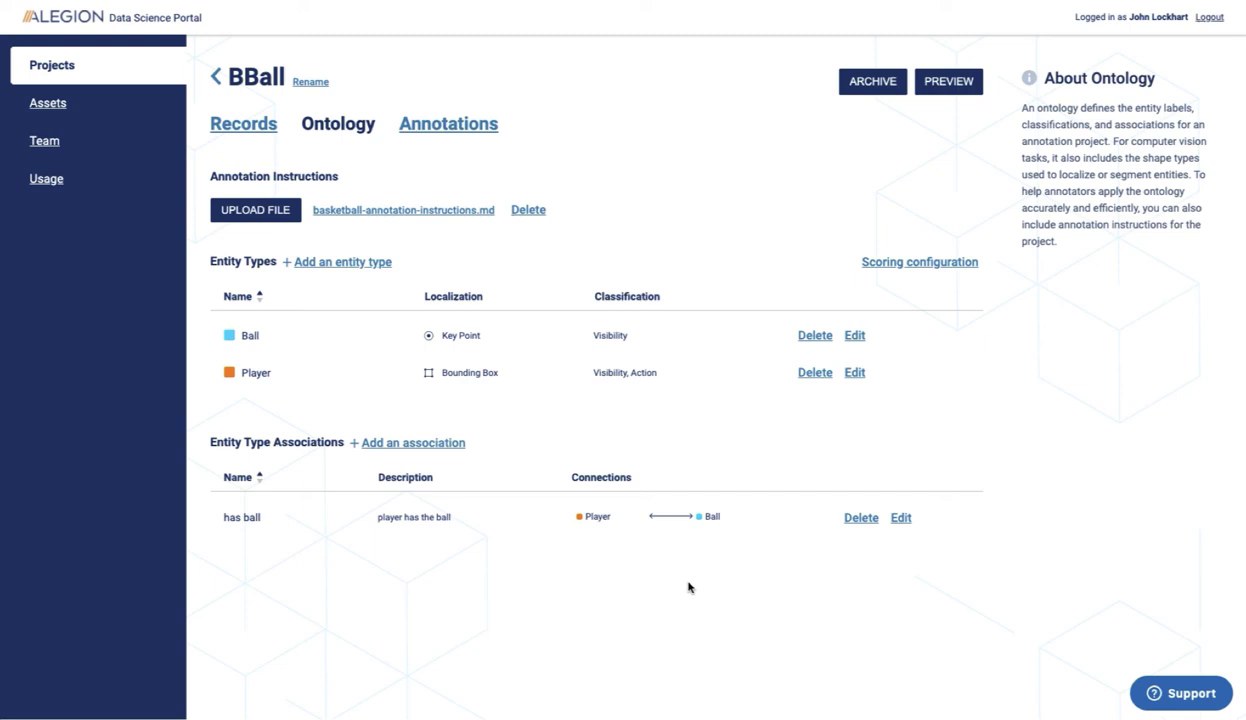
Open the project preview, reposition and widen its window, and fit the basketball video to the viewing area
left_click(946, 82)
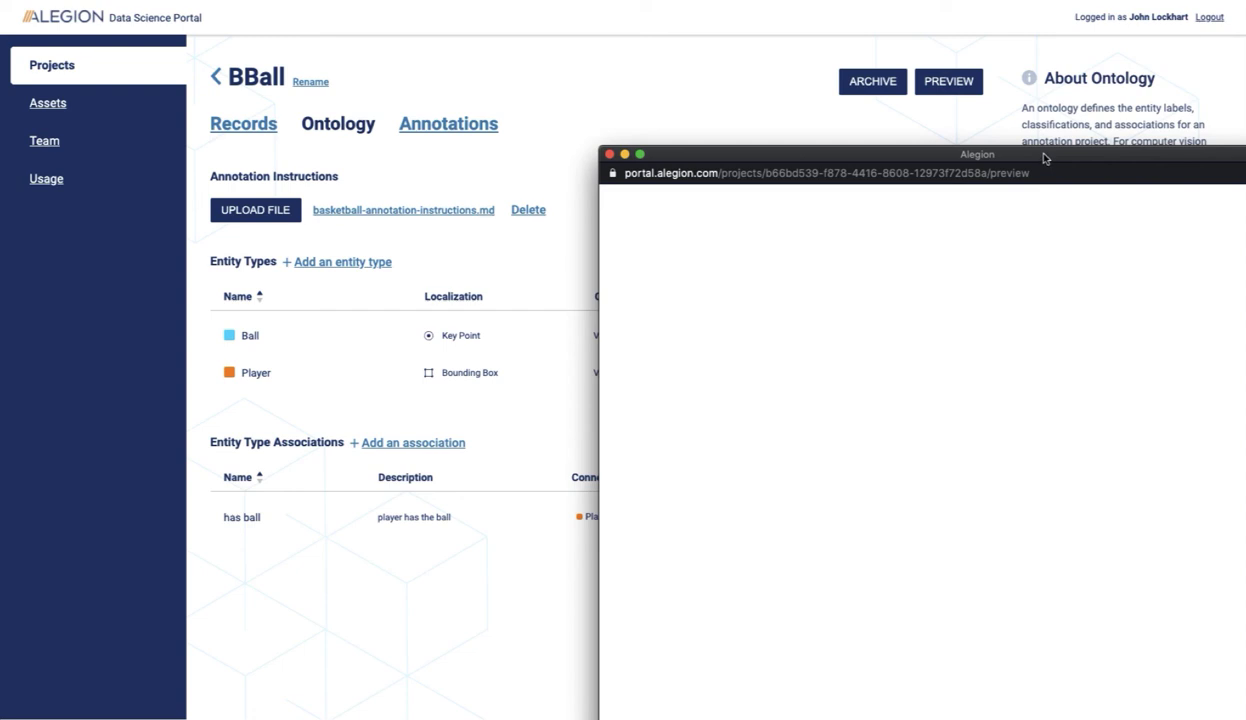
left_click_drag(1040, 156, 672, 38)
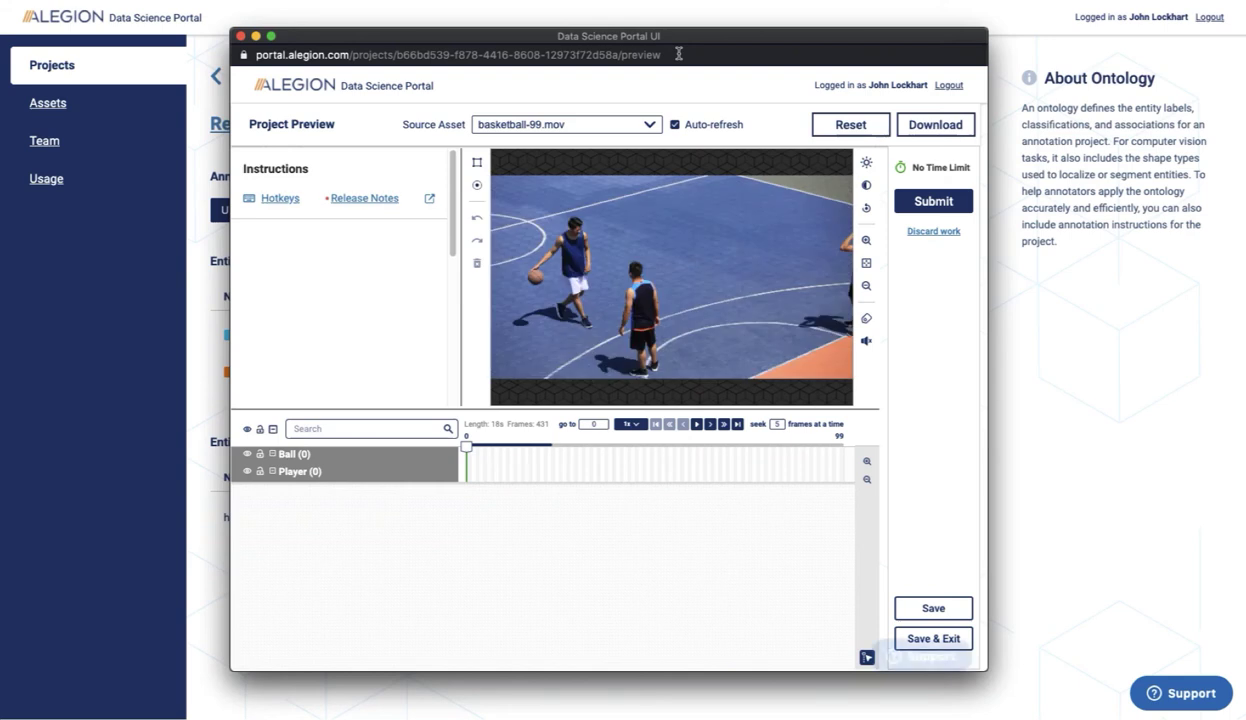
left_click_drag(988, 326, 1155, 323)
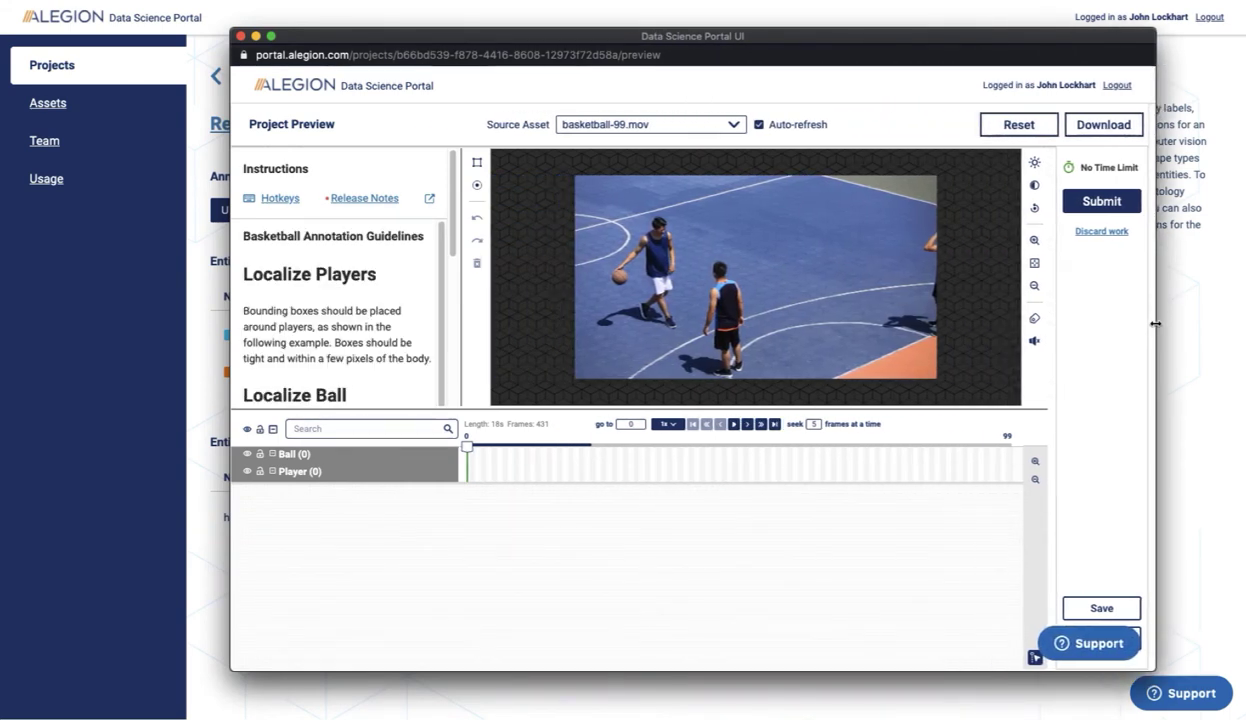
left_click(1034, 263)
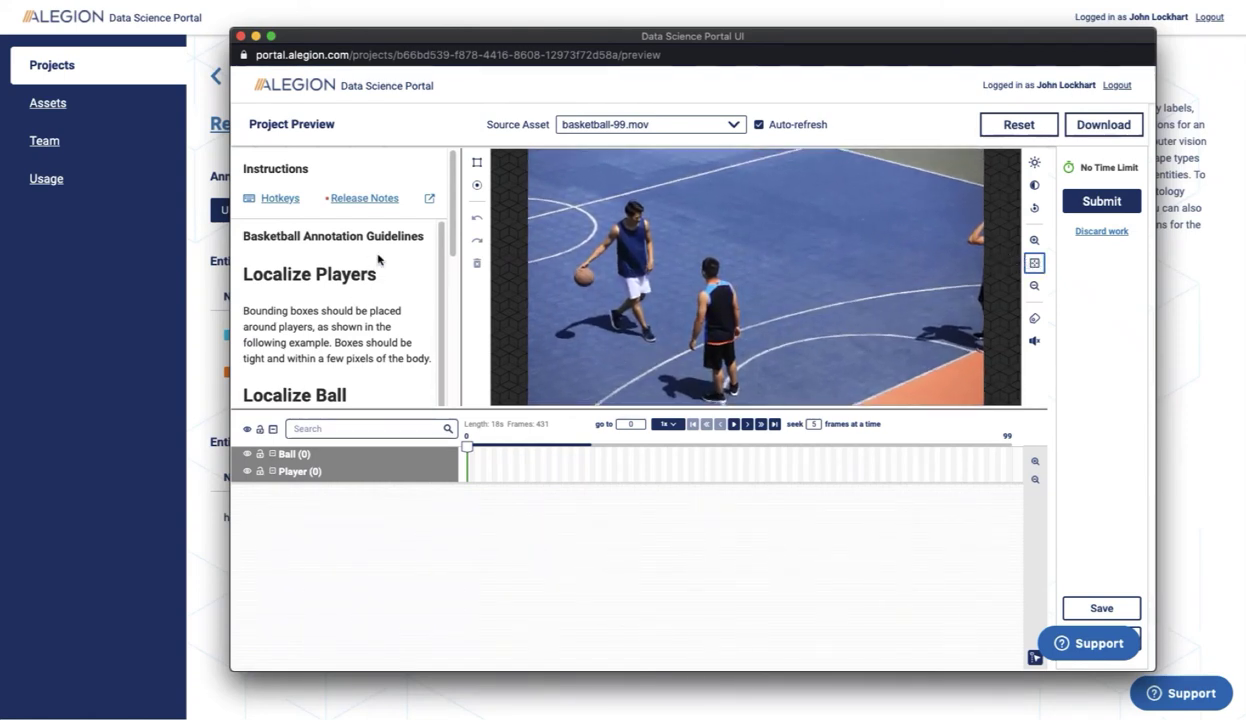
mouse_move(451, 237)
left_mouse_down()
mouse_move(450, 333)
mouse_move(441, 222)
left_mouse_up()
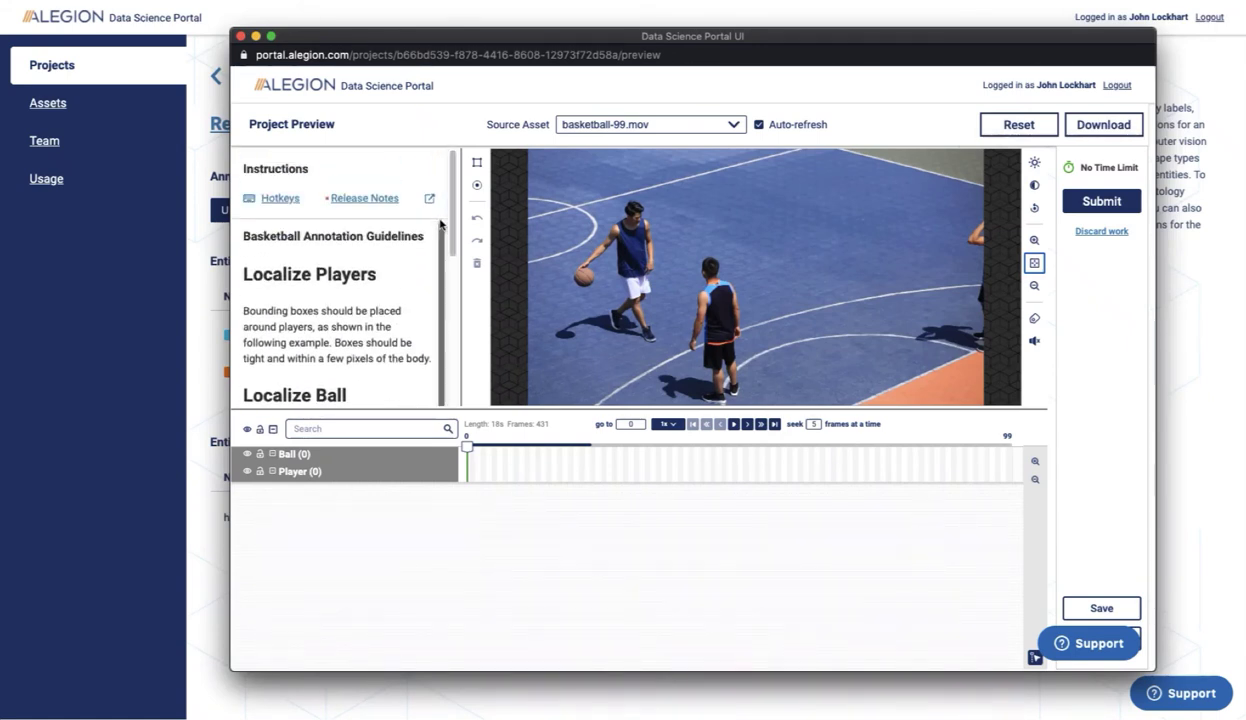
Draw a bounding box about 364 wide and 614 high around the dribbling player and place a key point on the basketball
left_click(477, 166)
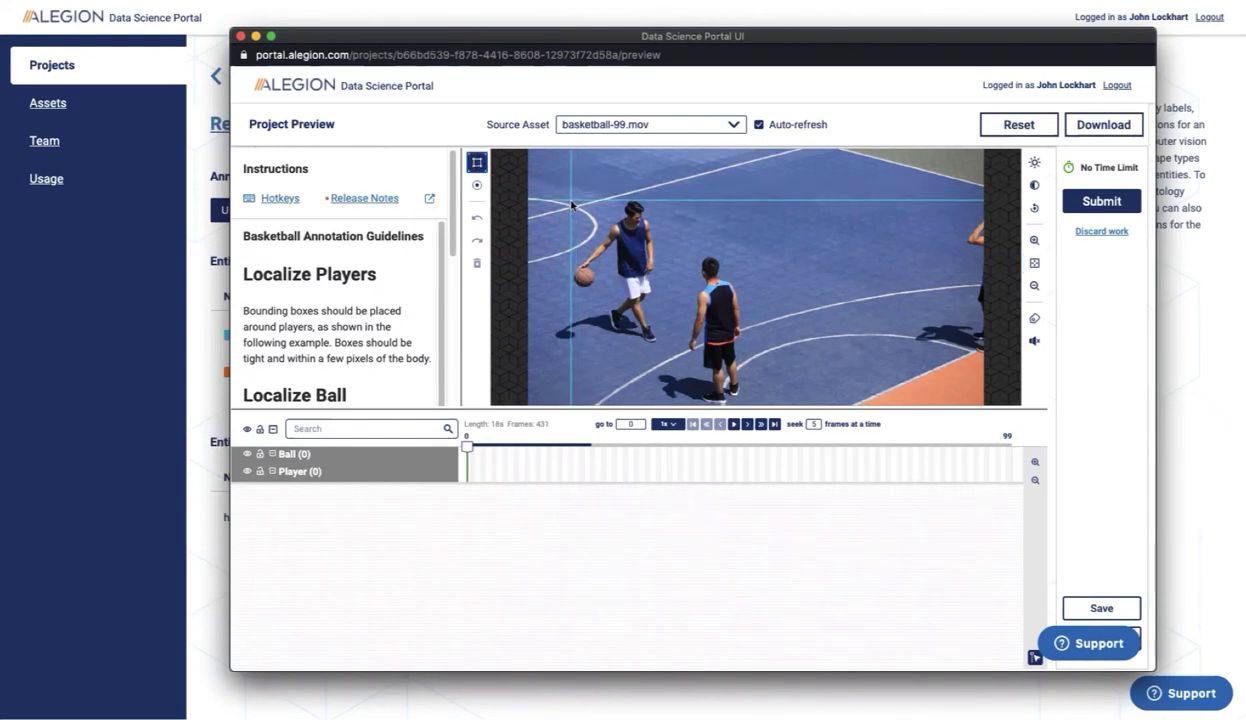
left_click_drag(570, 198, 658, 345)
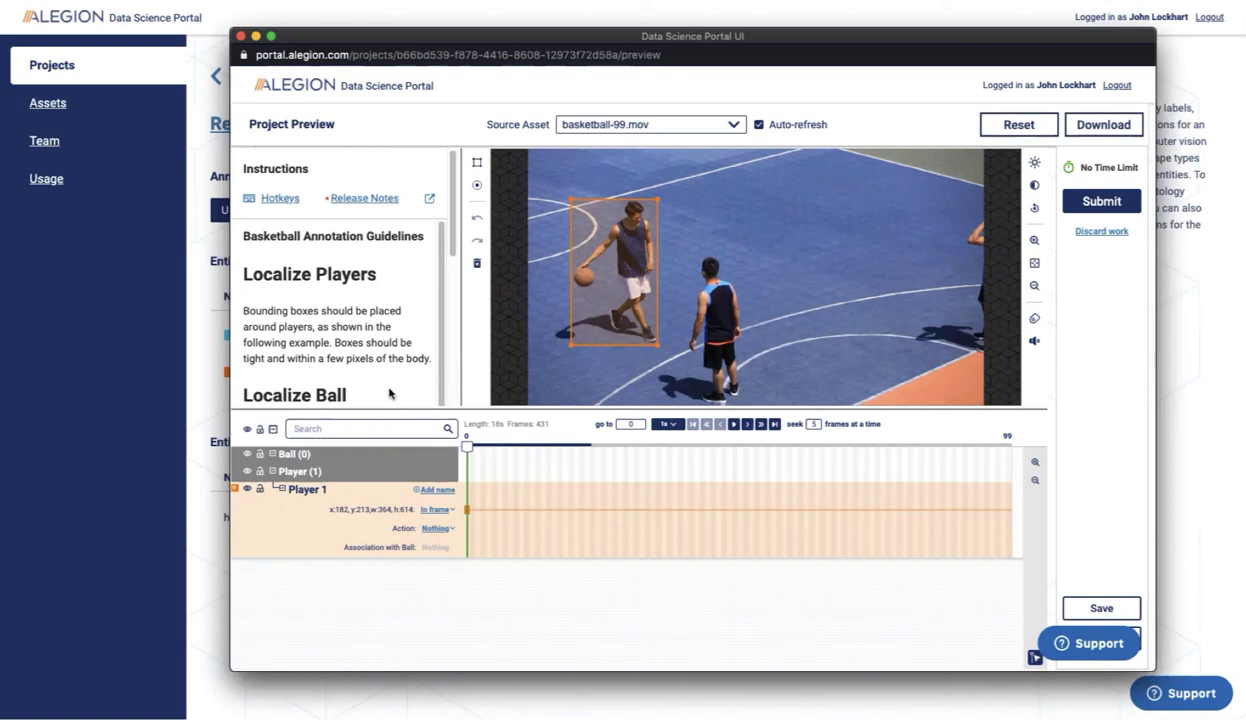
left_click(476, 187)
left_click(584, 276)
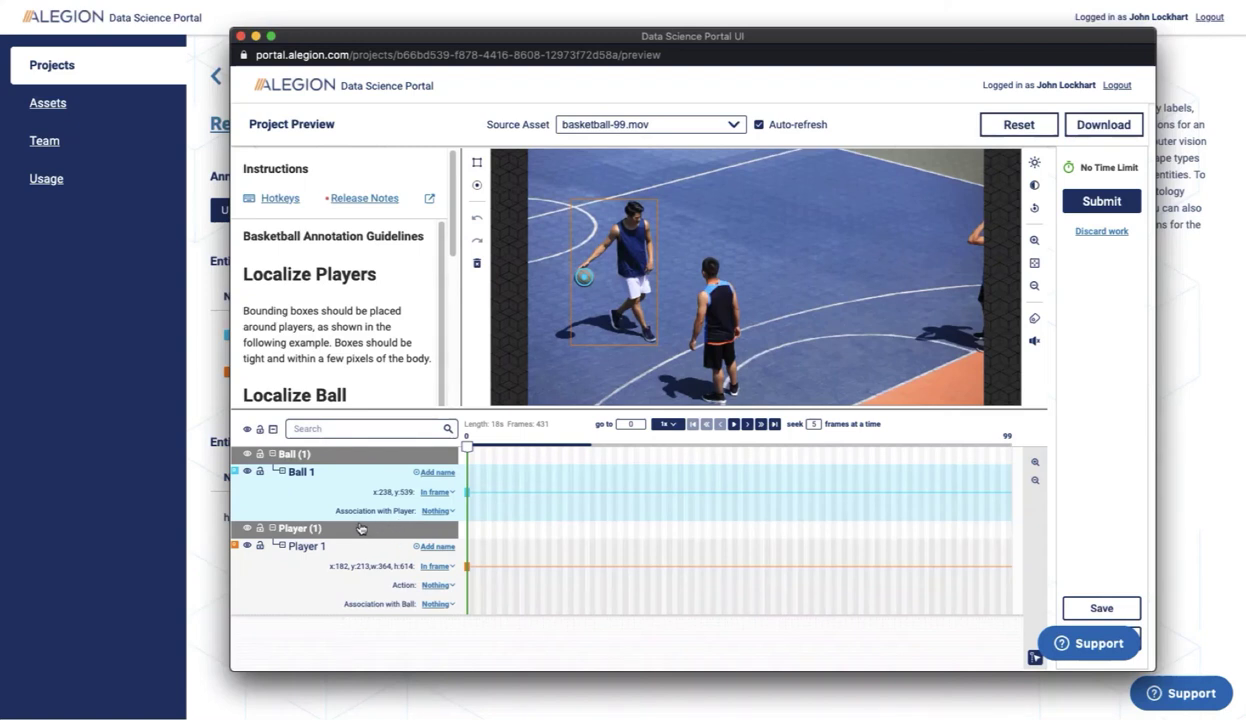
Examine the Action and Association with Ball choices for Player 1 without changing either
left_click_drag(495, 536, 471, 523)
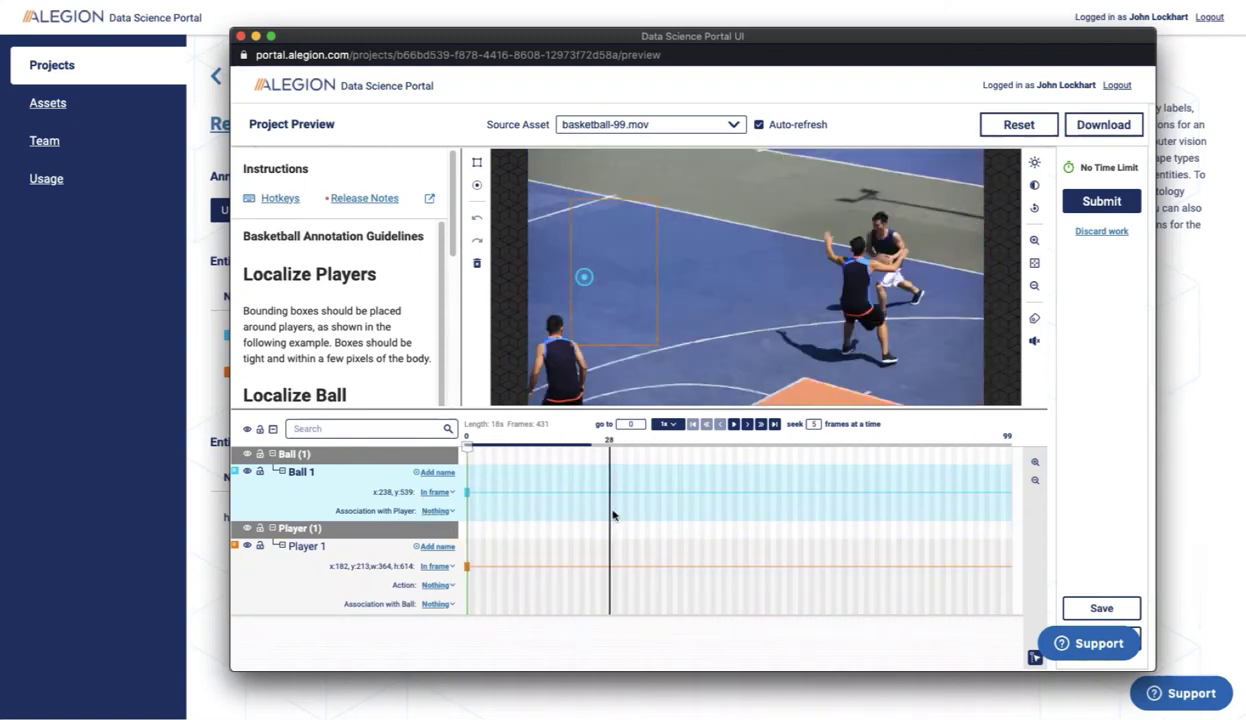
left_click(434, 586)
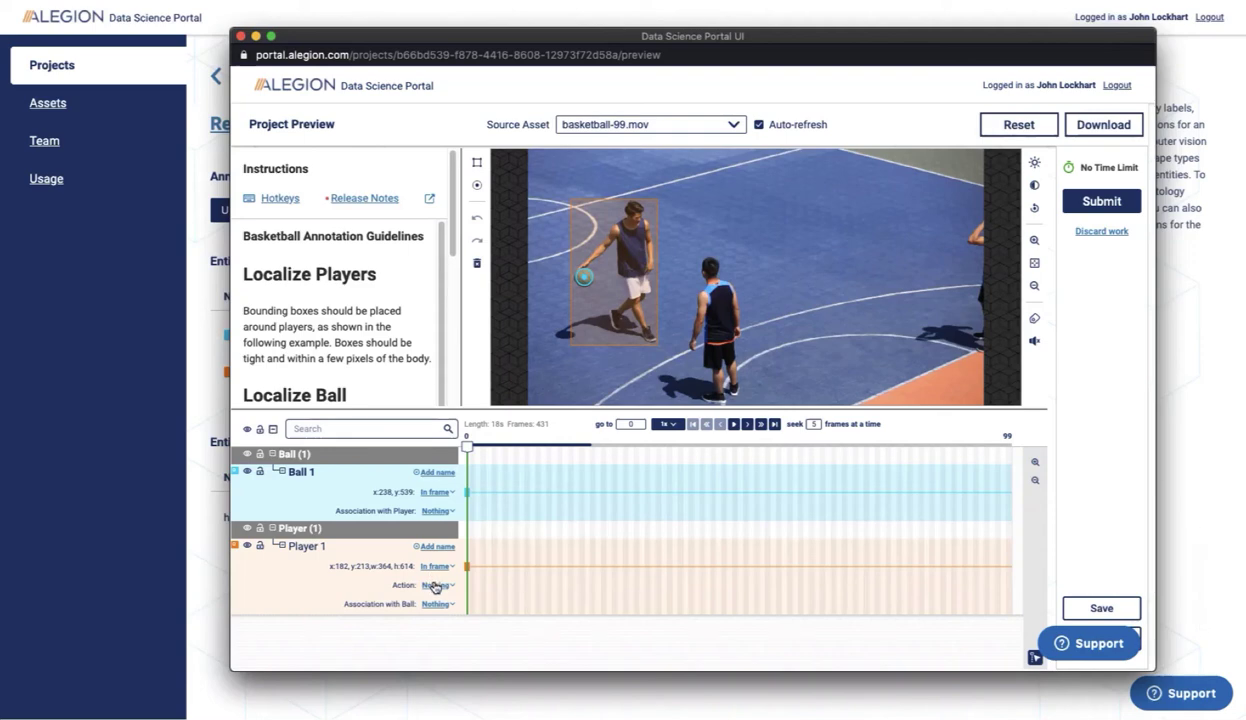
left_click(434, 587)
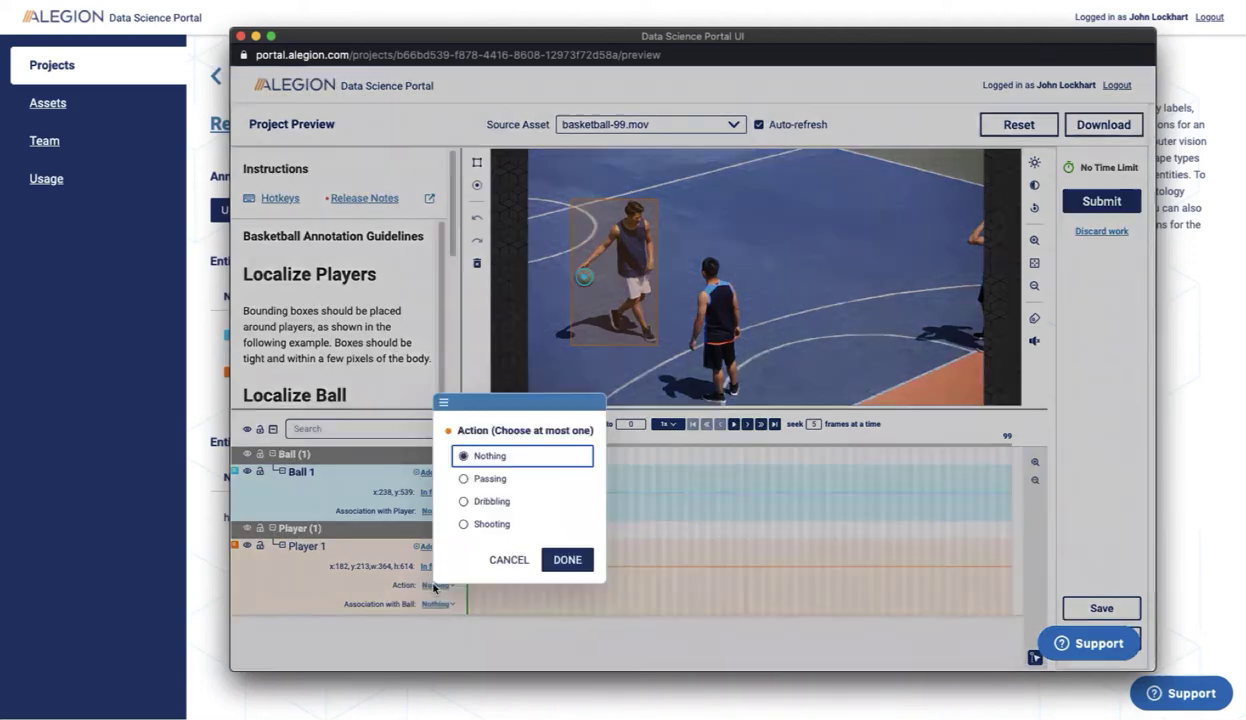
left_click(508, 564)
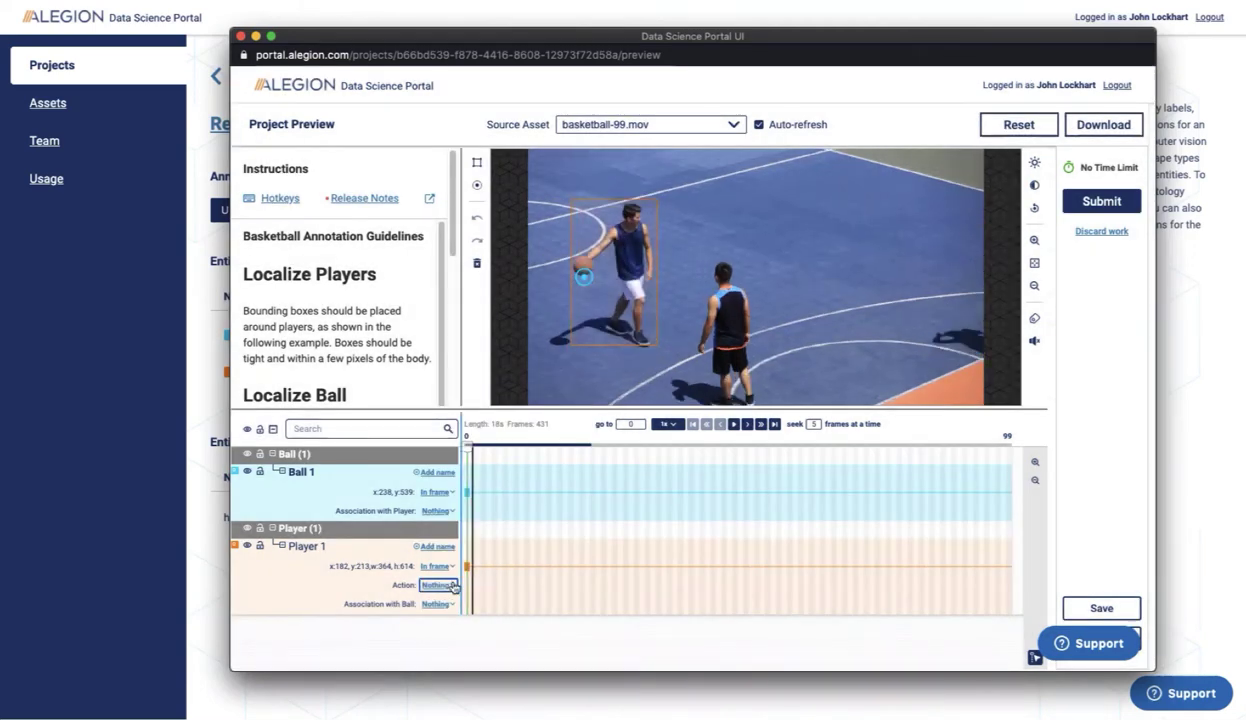
left_click(434, 603)
left_click(592, 578)
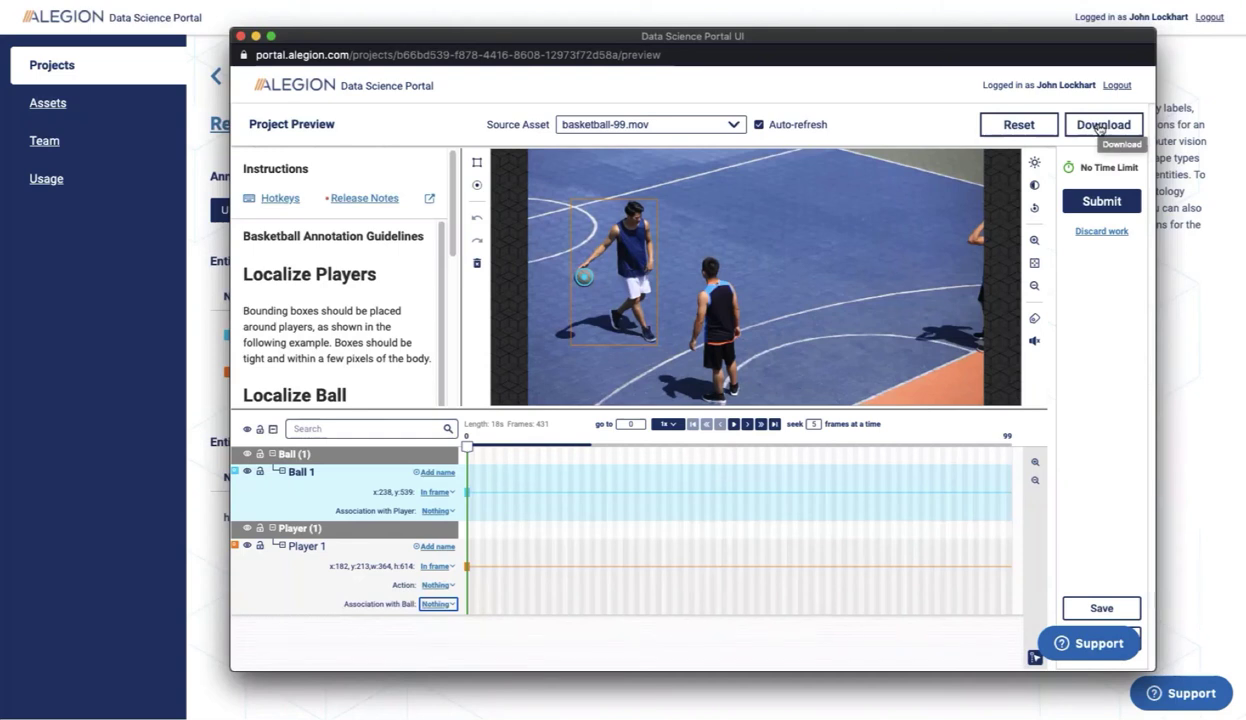
Close the project preview and look over the BBall project's annotation results and records list
left_click(240, 38)
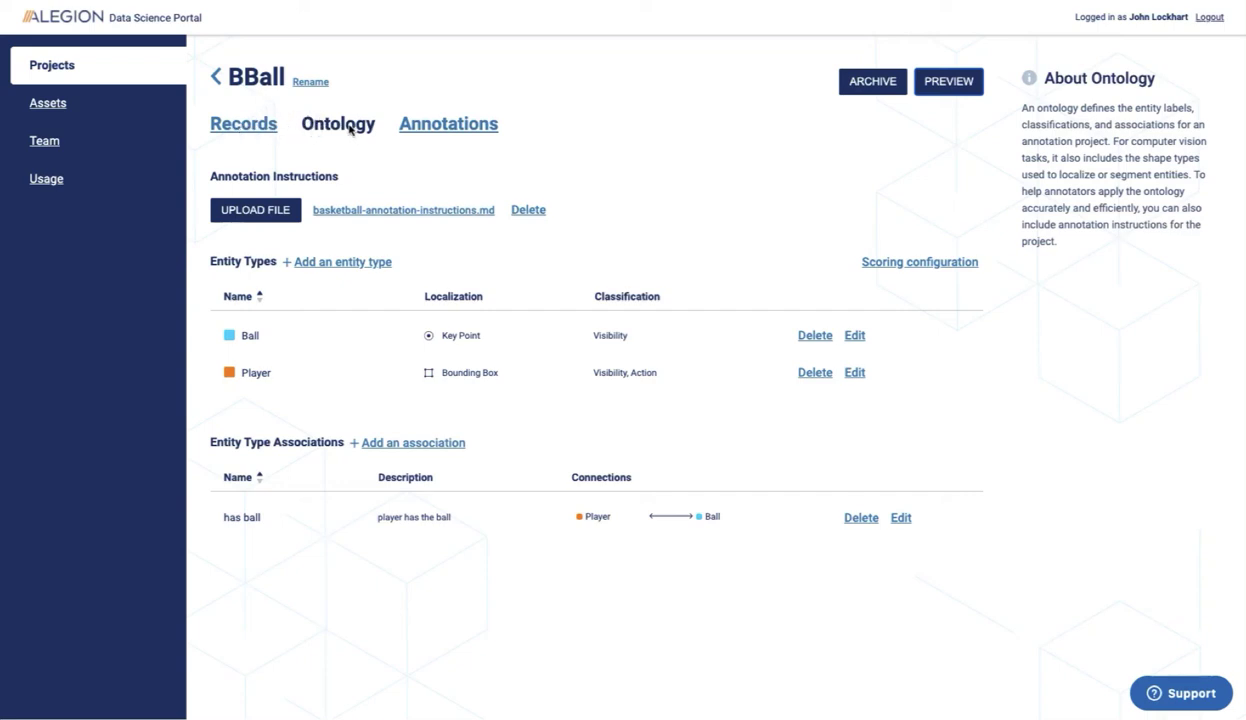
left_click(254, 129)
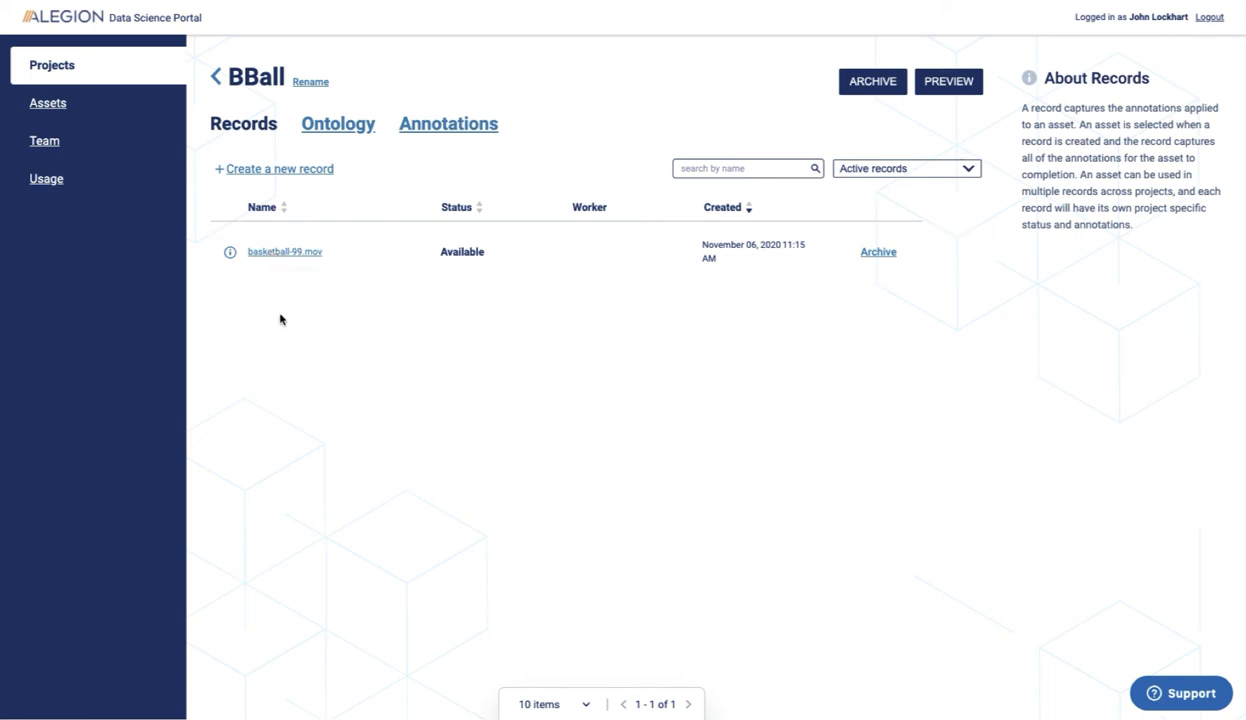
left_click(436, 126)
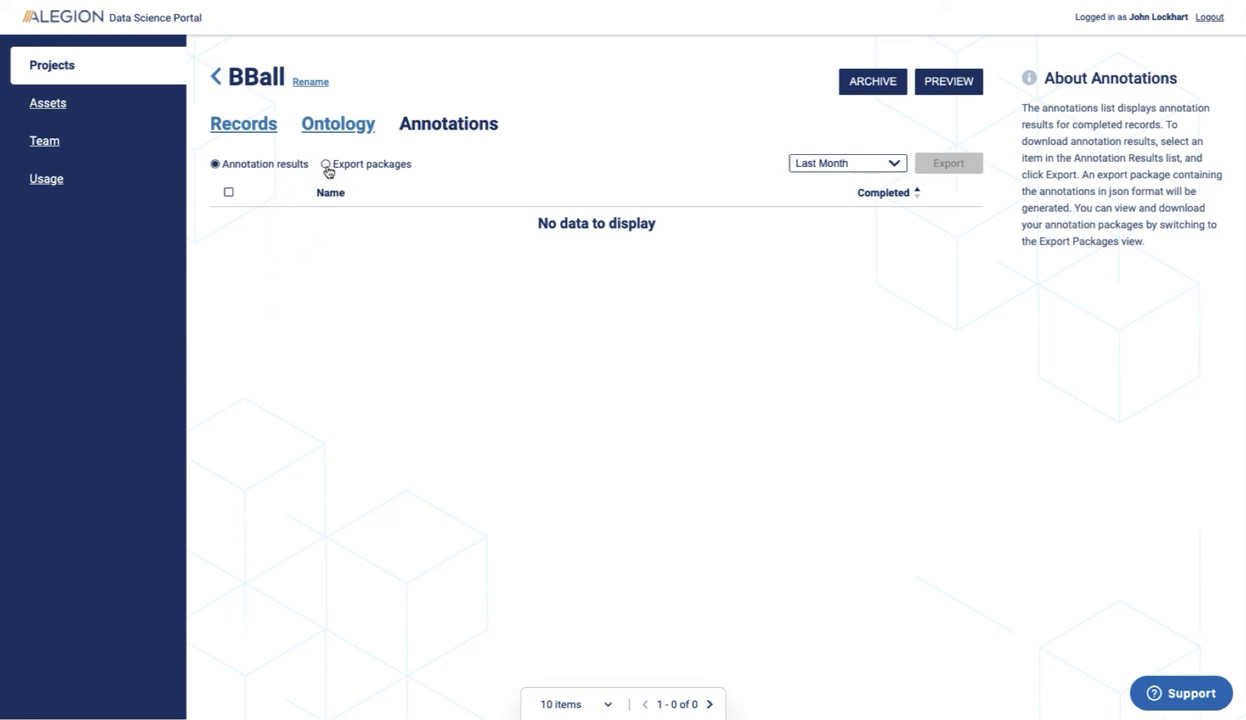
left_click(259, 126)
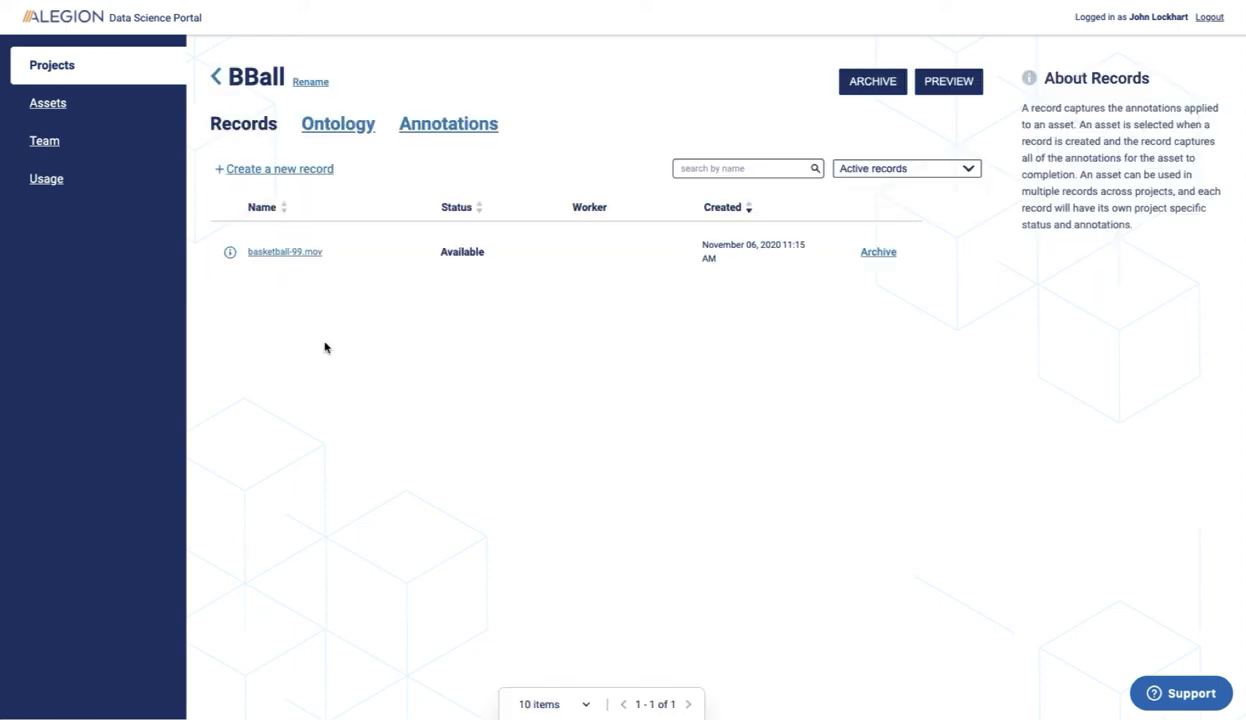